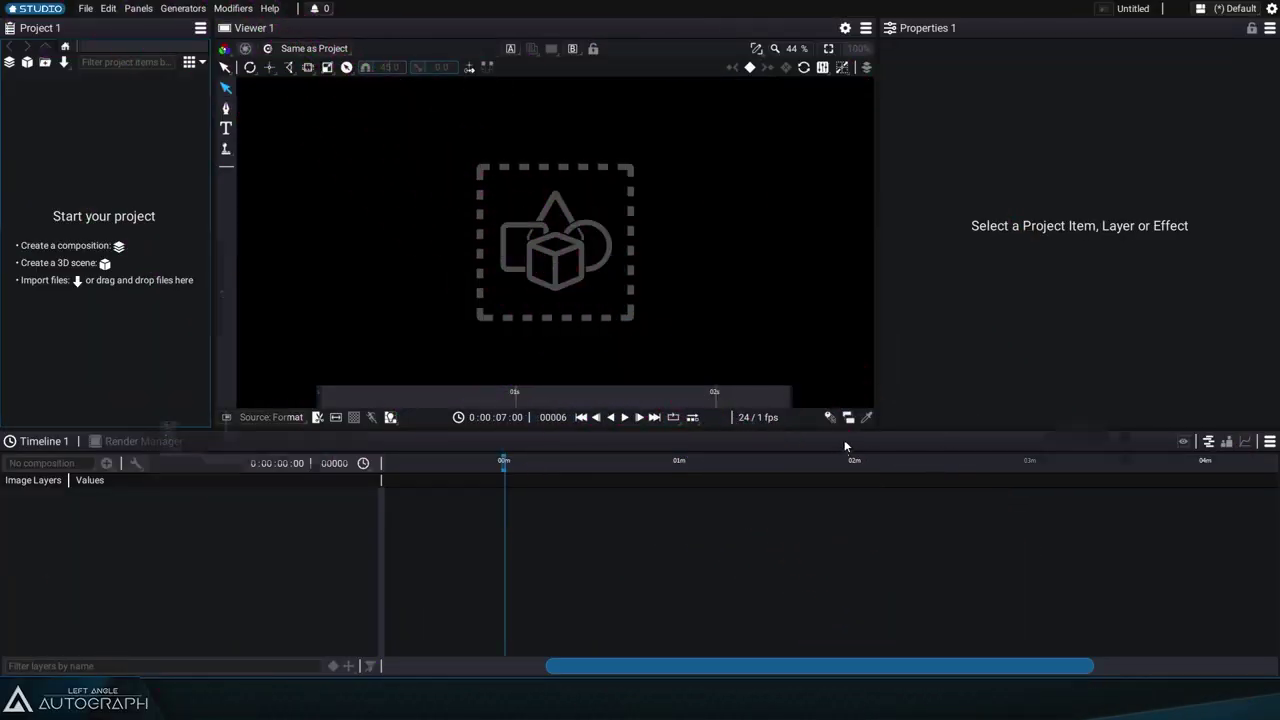
Import the Ground_####.exr sequence by dragging the Ground folder from File Explorer into the Project panel.
key(alt+Tab)
drag(547, 225, 95, 245)
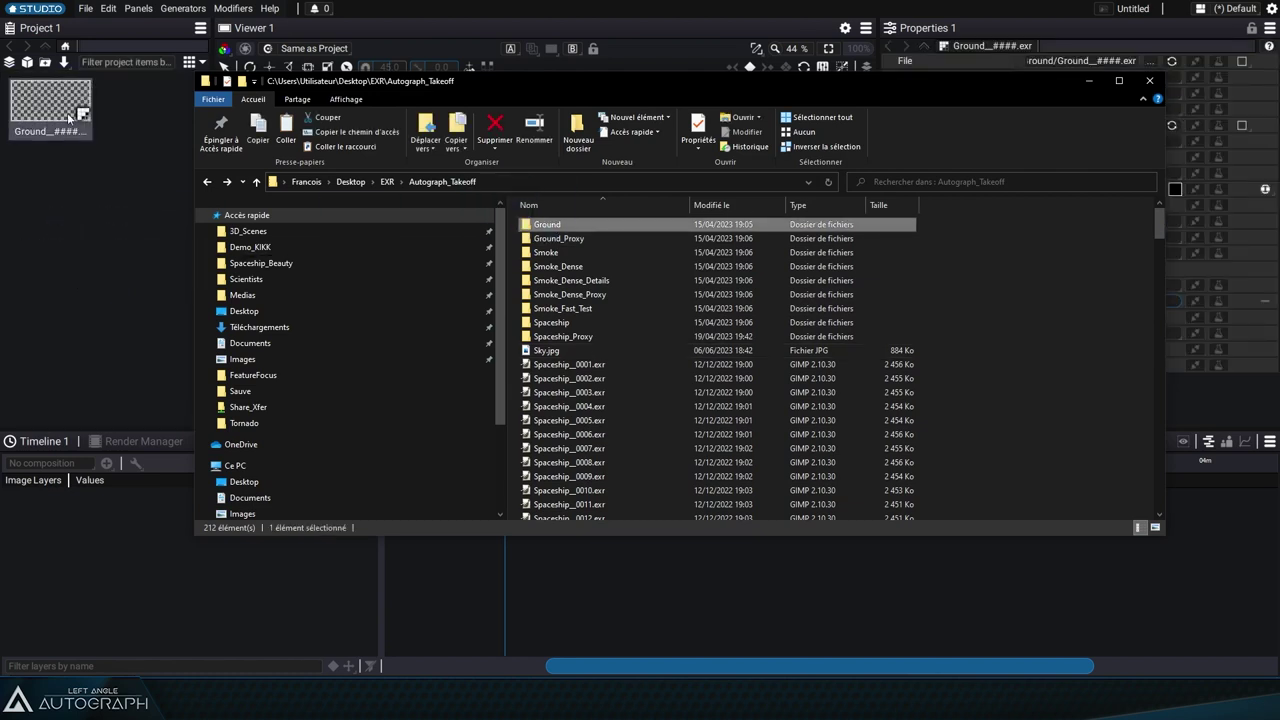
Play the sequence, scrub to frame 72, and set Output Part to ViewLayer.Combined.rgba.
key(space)
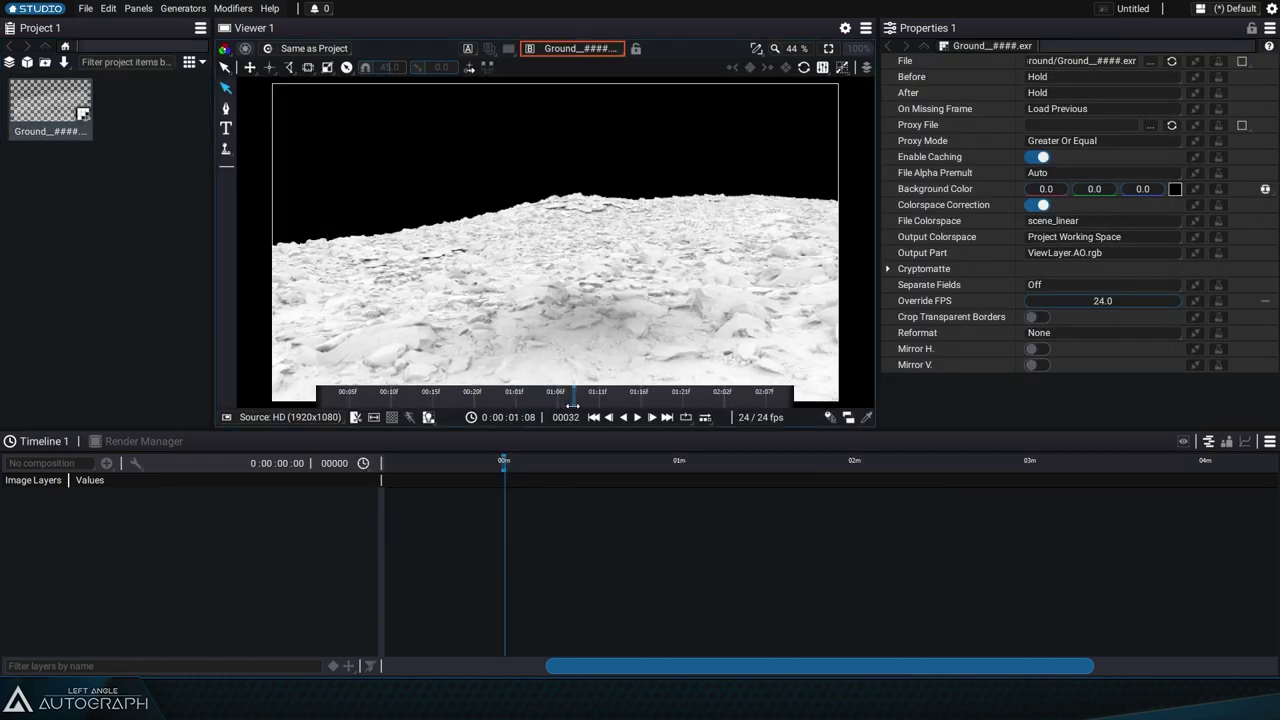
mouse_move(534, 400)
mouse_down()
mouse_move(600, 396)
mouse_move(523, 398)
mouse_up()
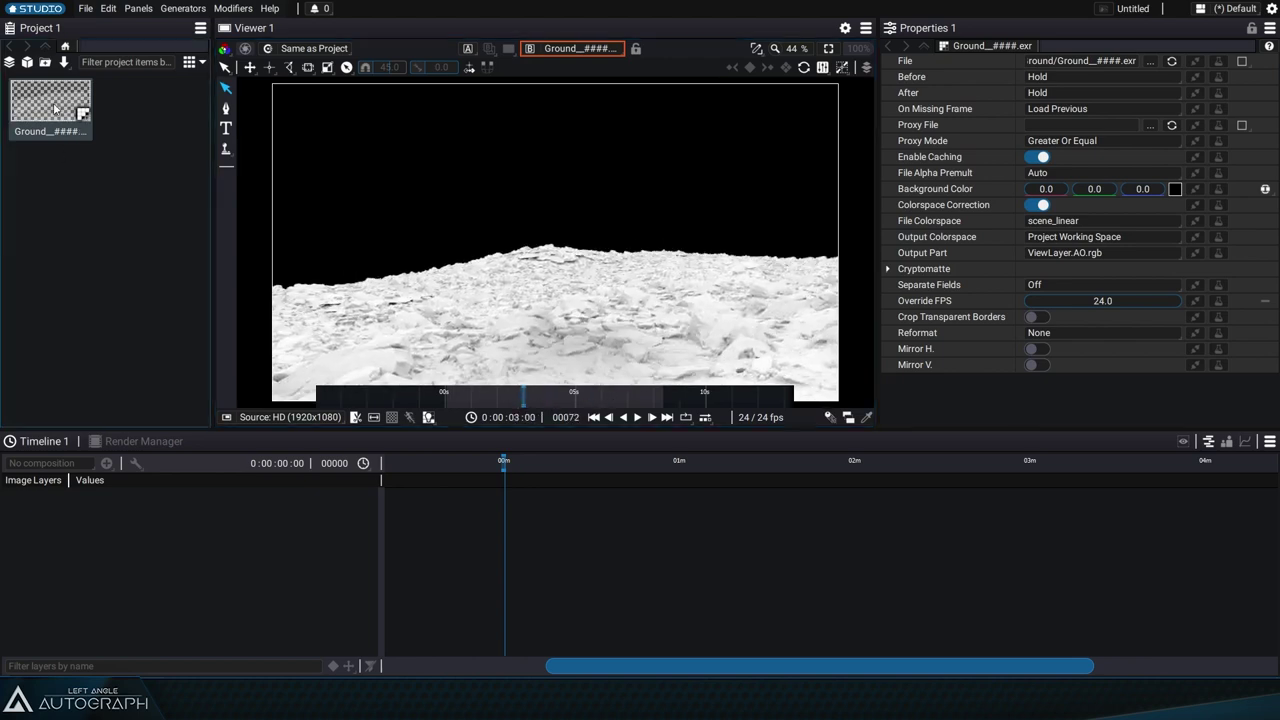
click(1088, 252)
click(1094, 286)
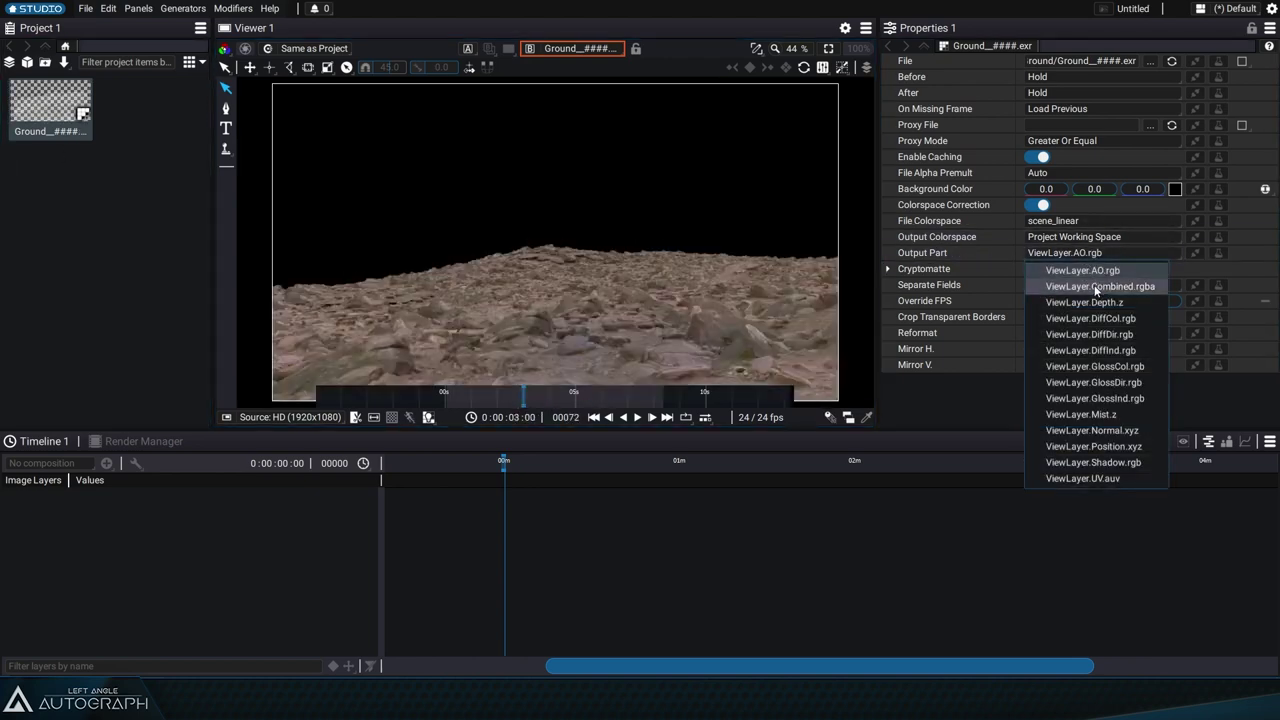
click(1098, 253)
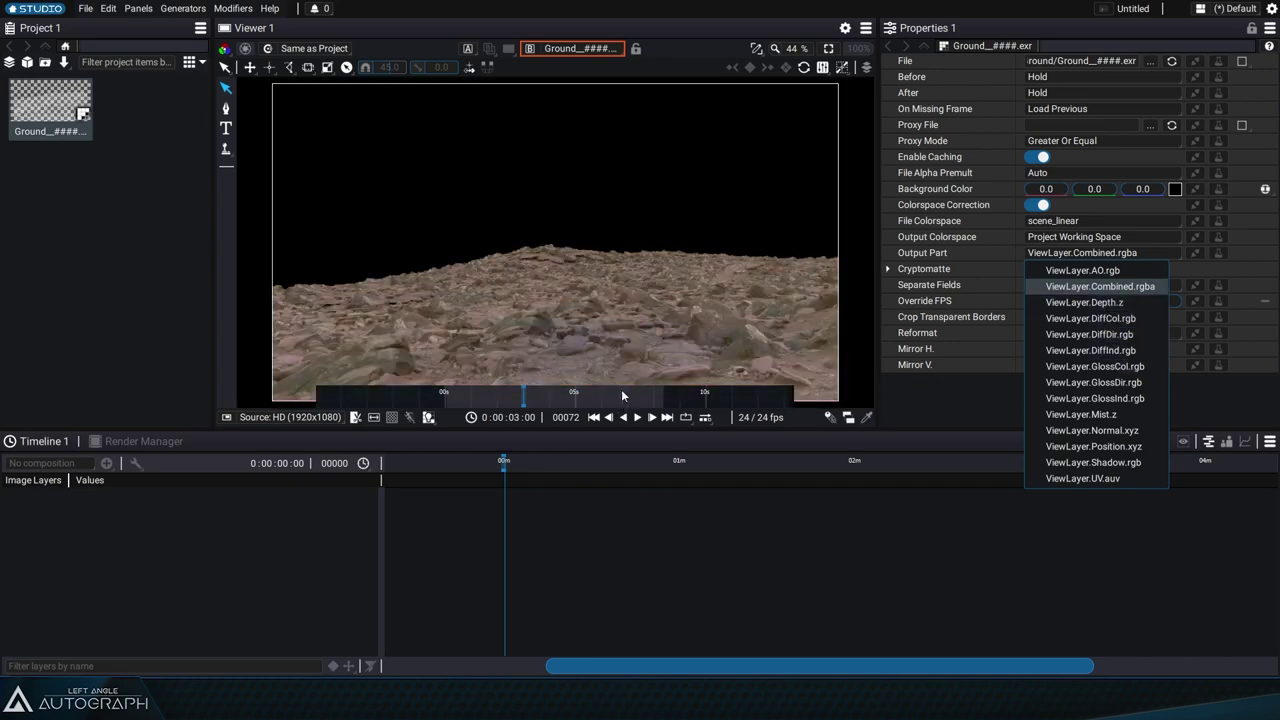
Scrub back and forth through the frames and widen the Properties panel.
drag(613, 390, 582, 392)
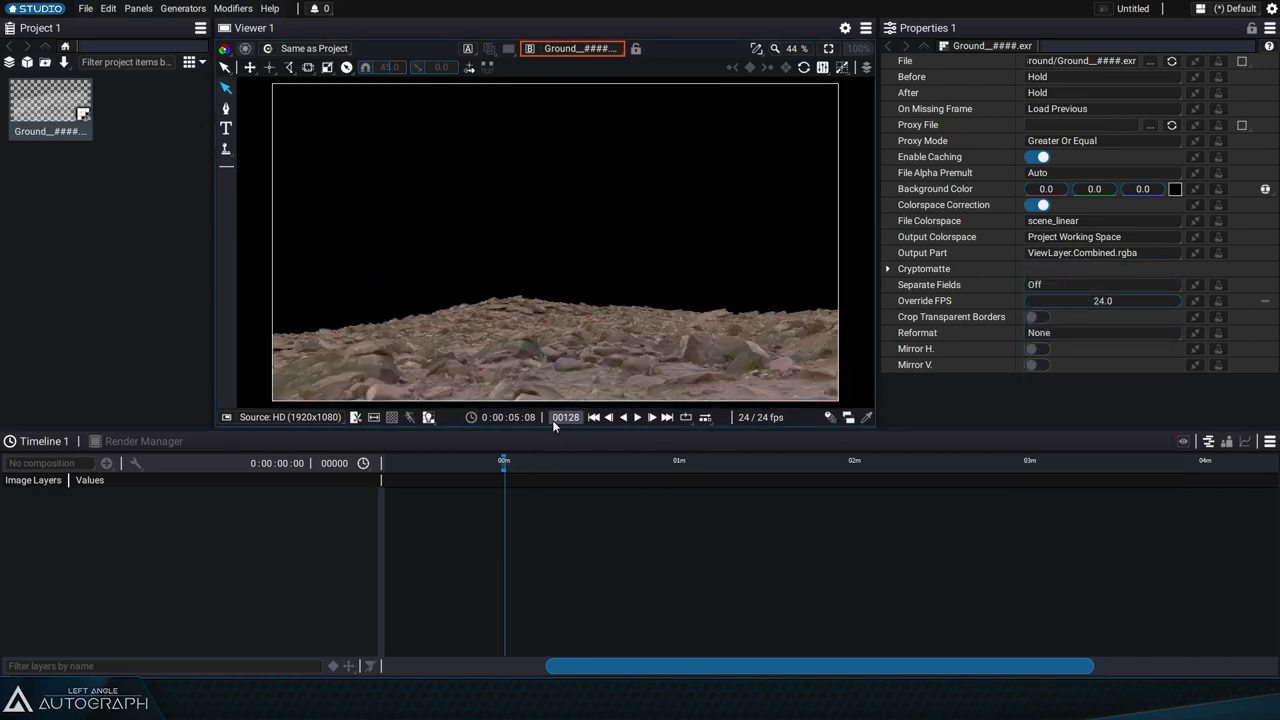
drag(638, 395, 540, 392)
scroll(577, 337, down, 1)
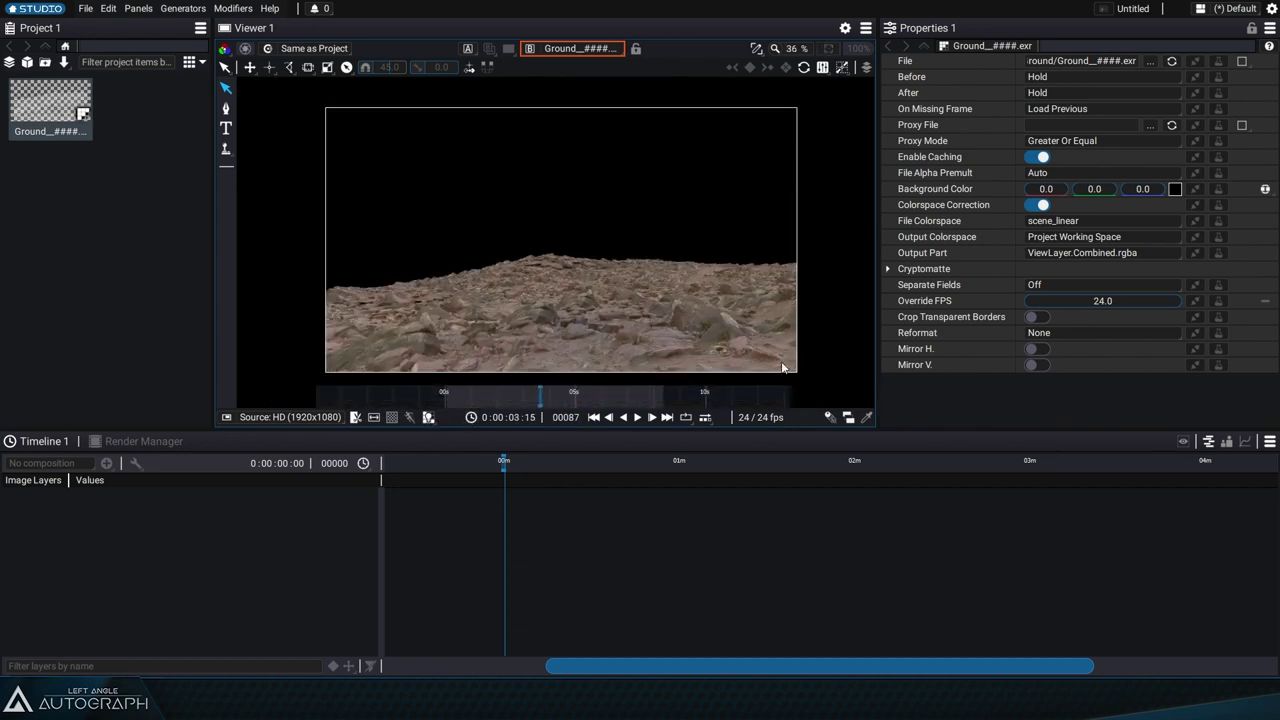
drag(874, 155, 815, 160)
scroll(678, 165, up, 1)
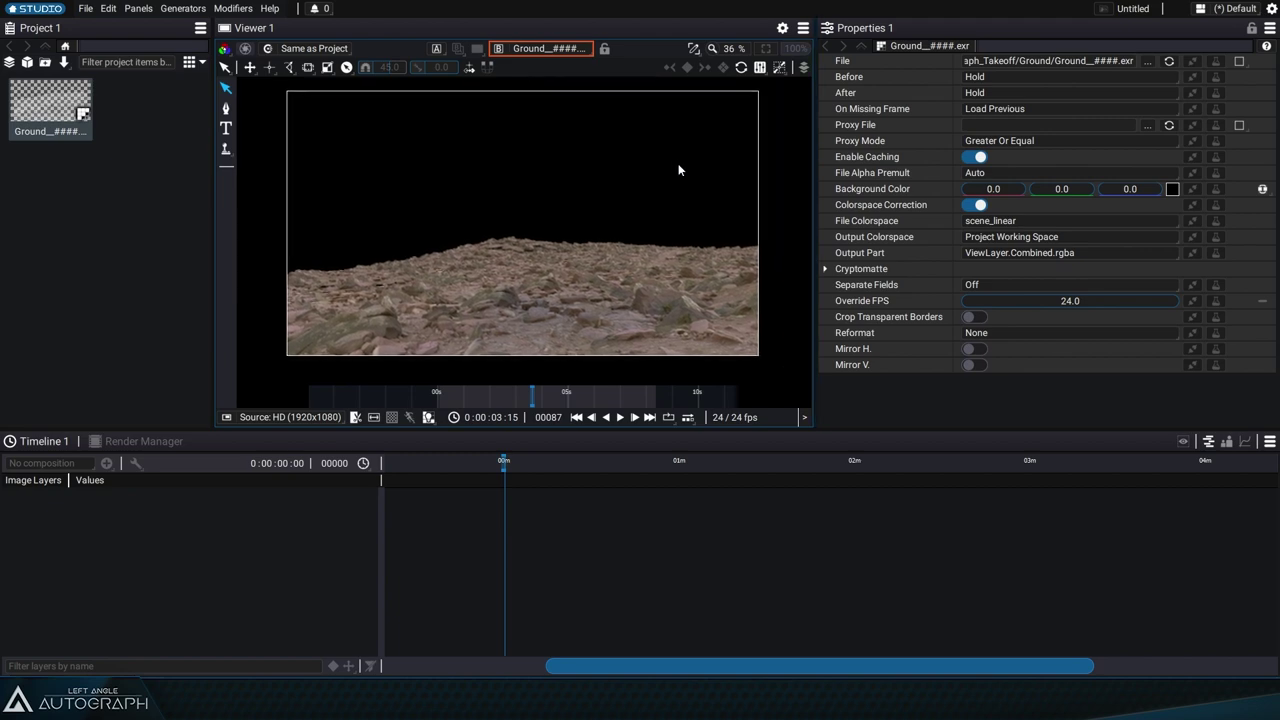
Check the Ground and Ground_Proxy folders in File Explorer and select the Ground_Proxy folder path.
click(963, 126)
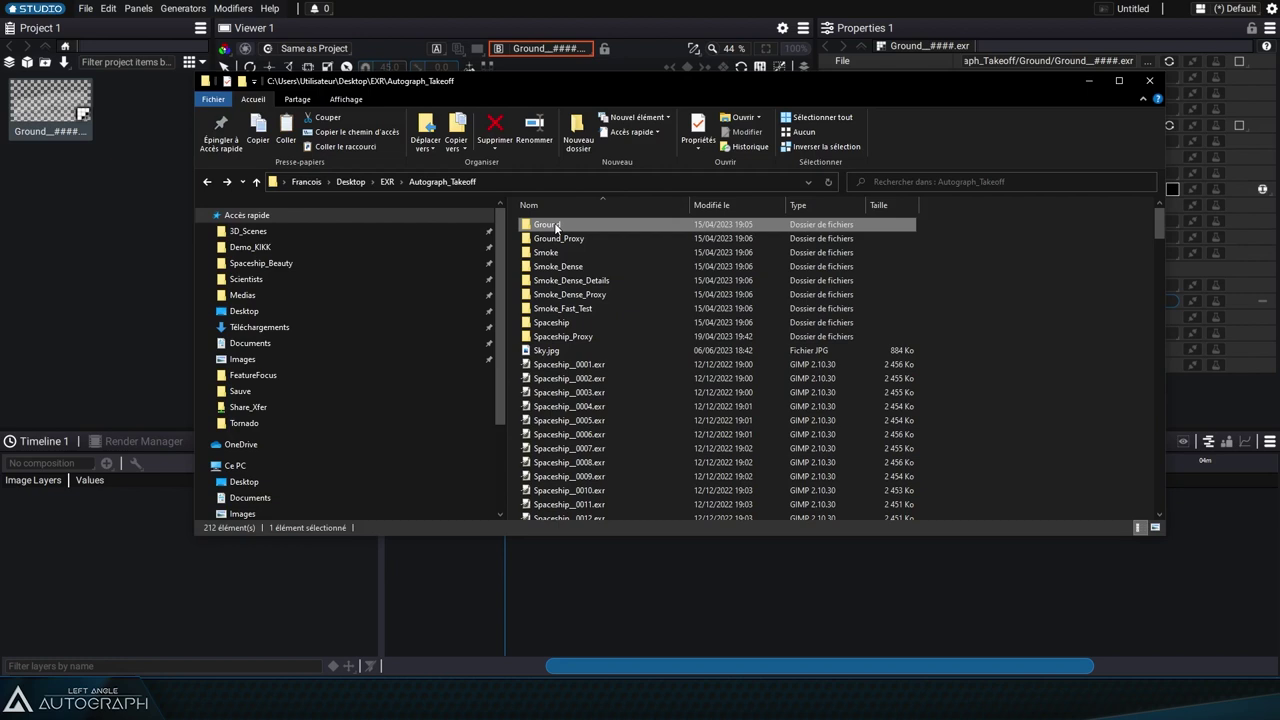
double_click(556, 227)
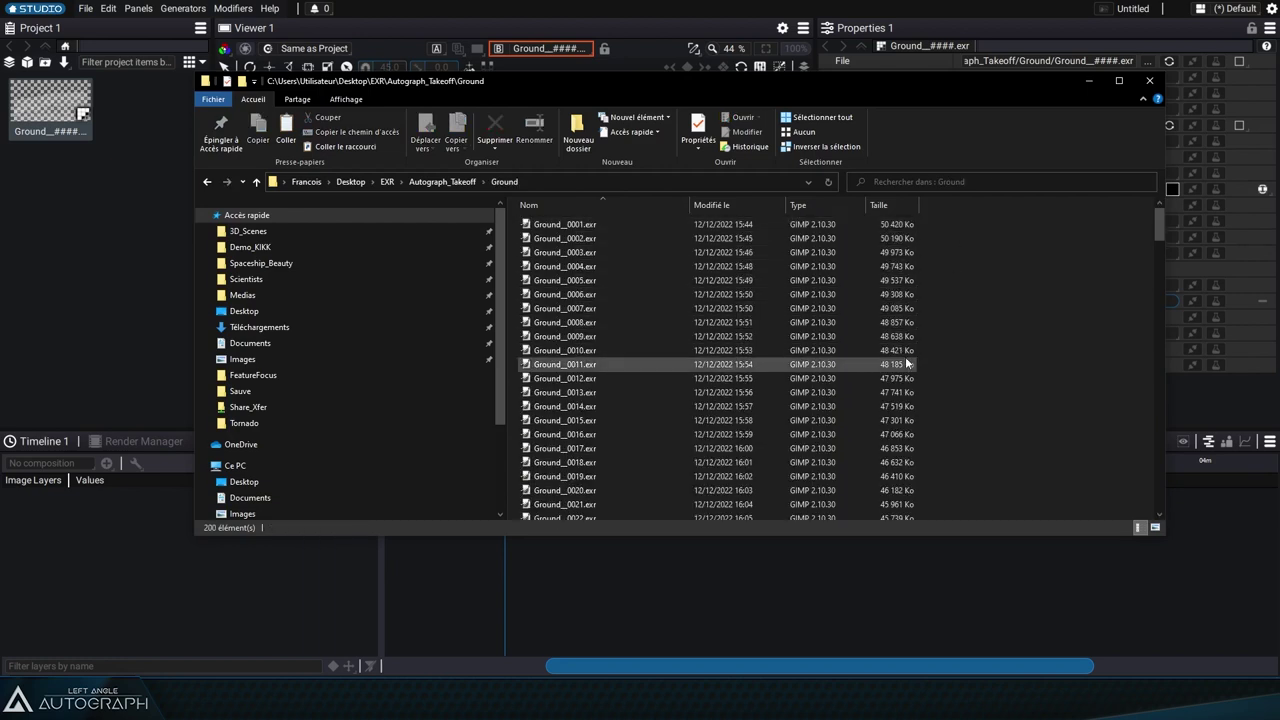
click(460, 183)
double_click(565, 240)
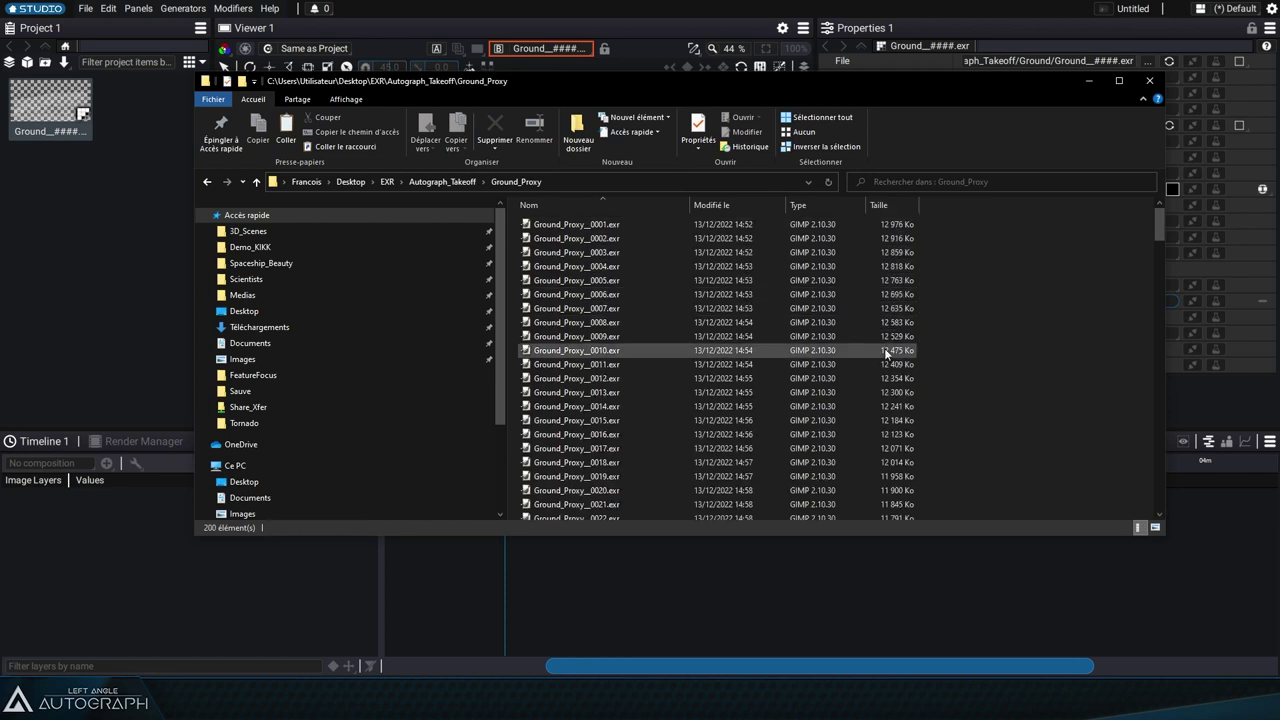
click(209, 182)
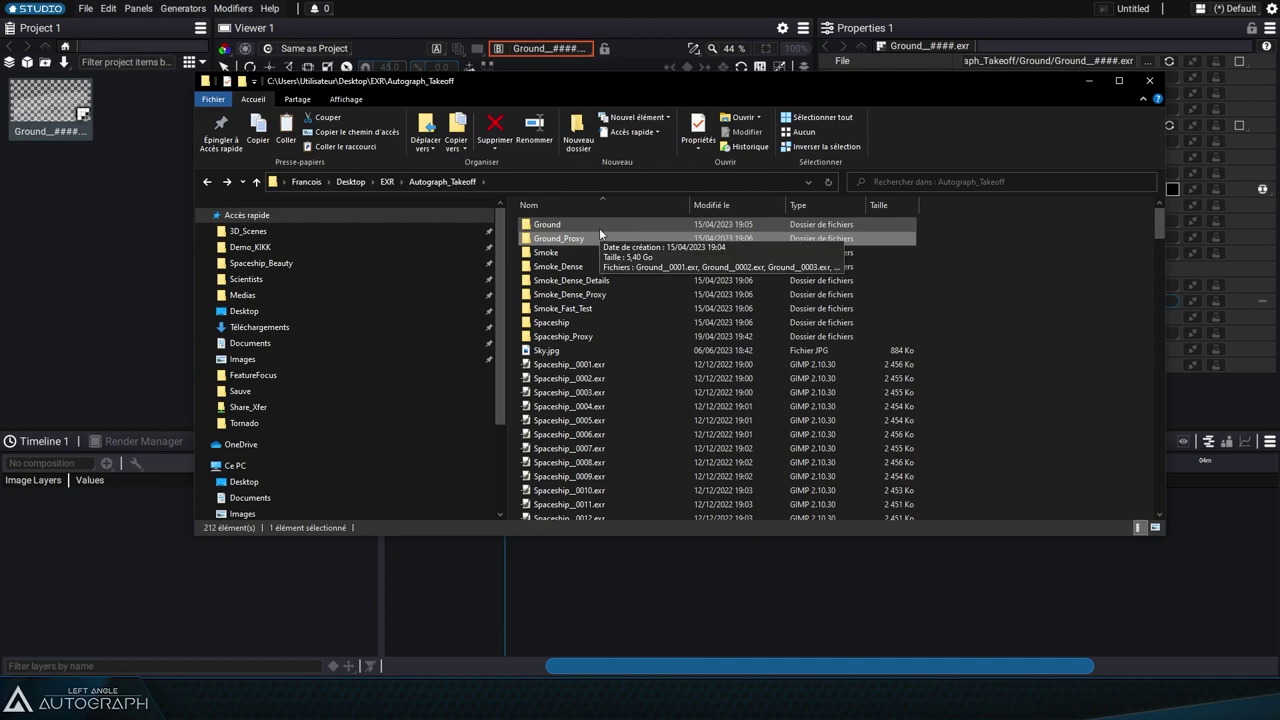
double_click(590, 240)
click(570, 182)
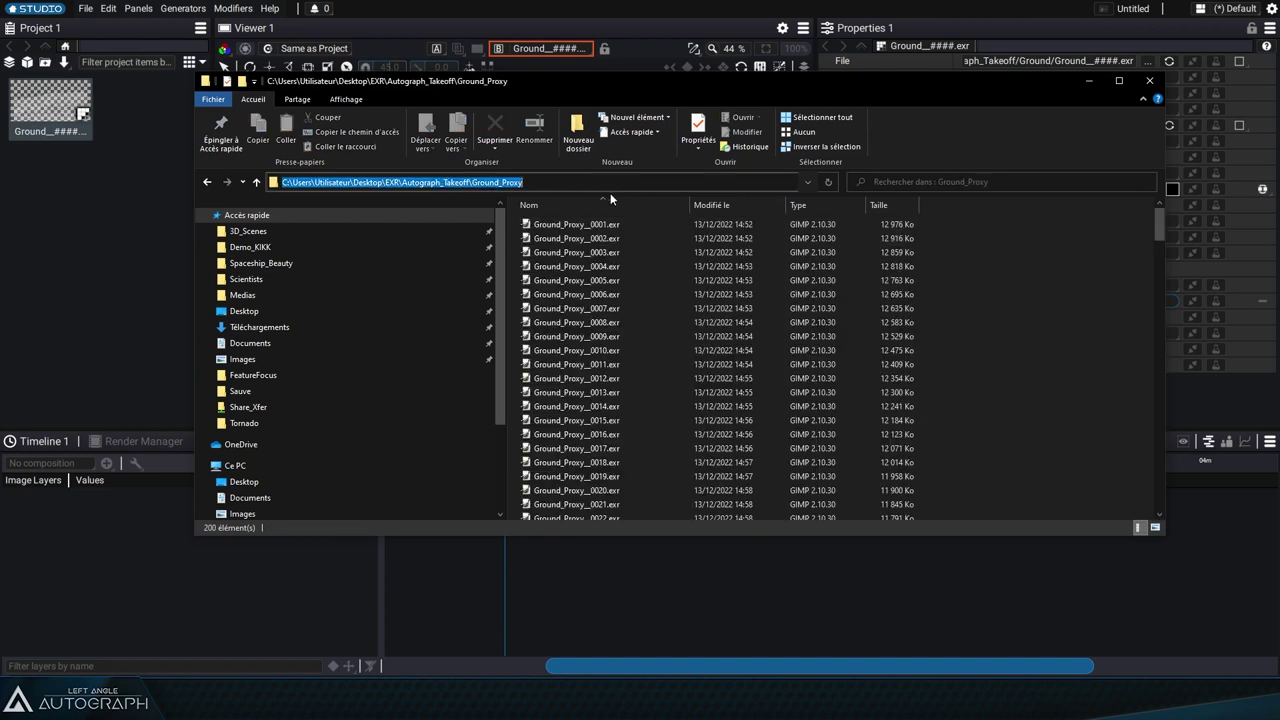
Assign Ground_Proxy_####.exr as the Ground clip's proxy file, then inspect frame 37 close up.
click(136, 218)
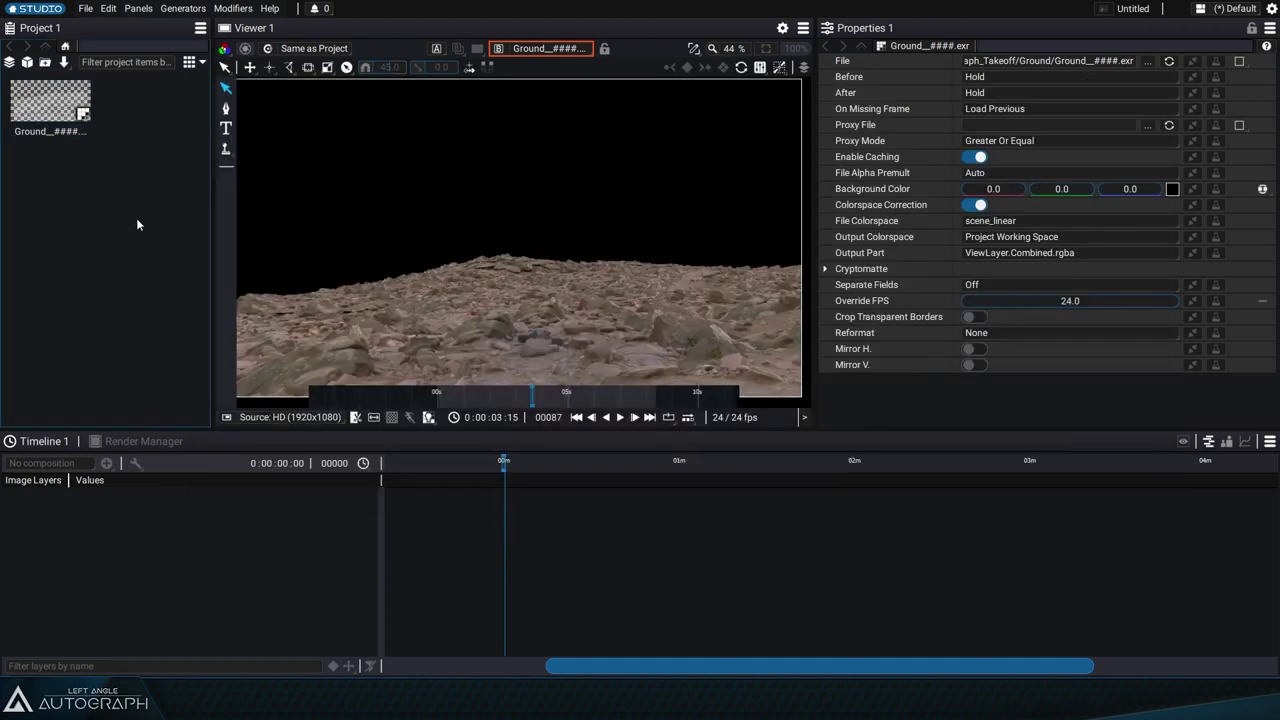
click(1147, 125)
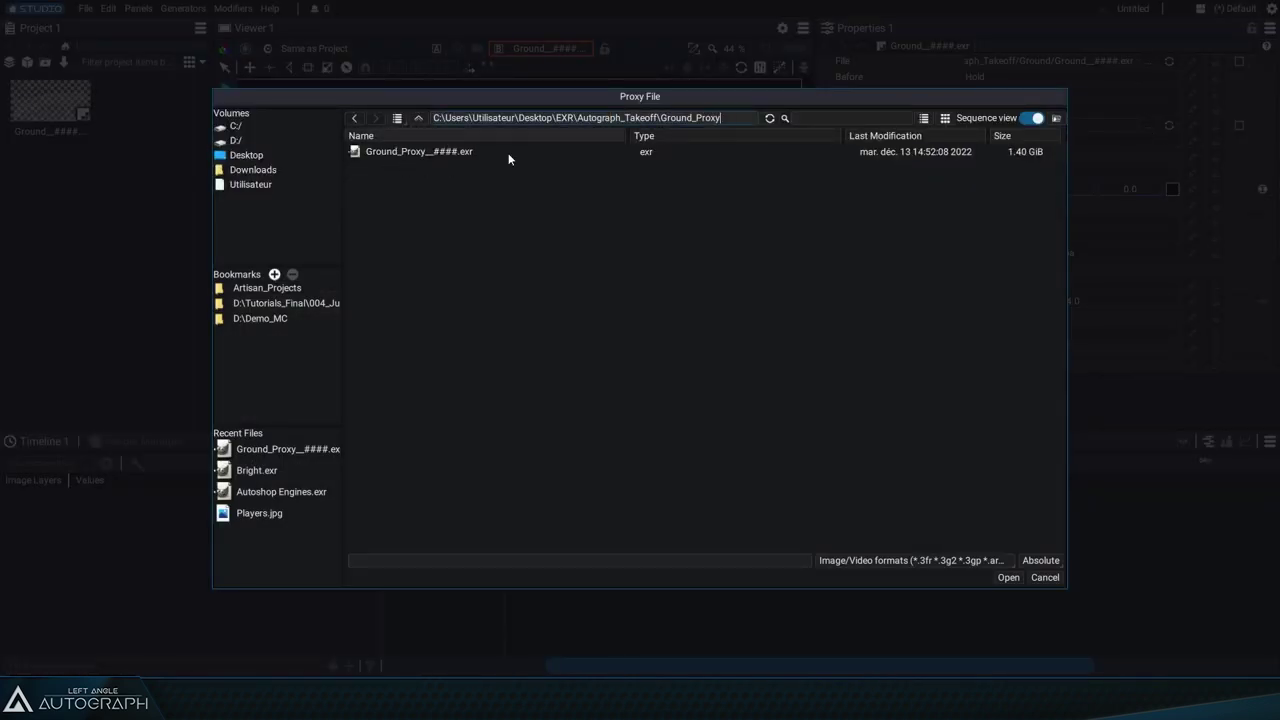
double_click(421, 158)
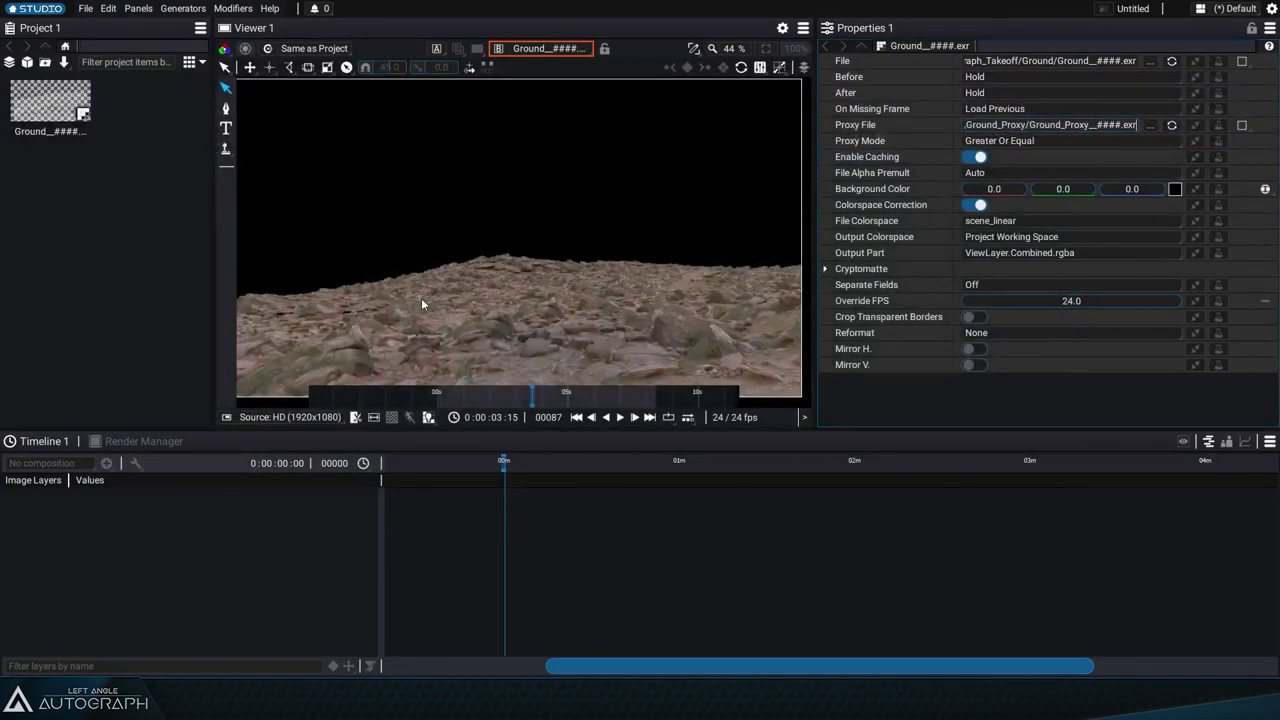
click(478, 392)
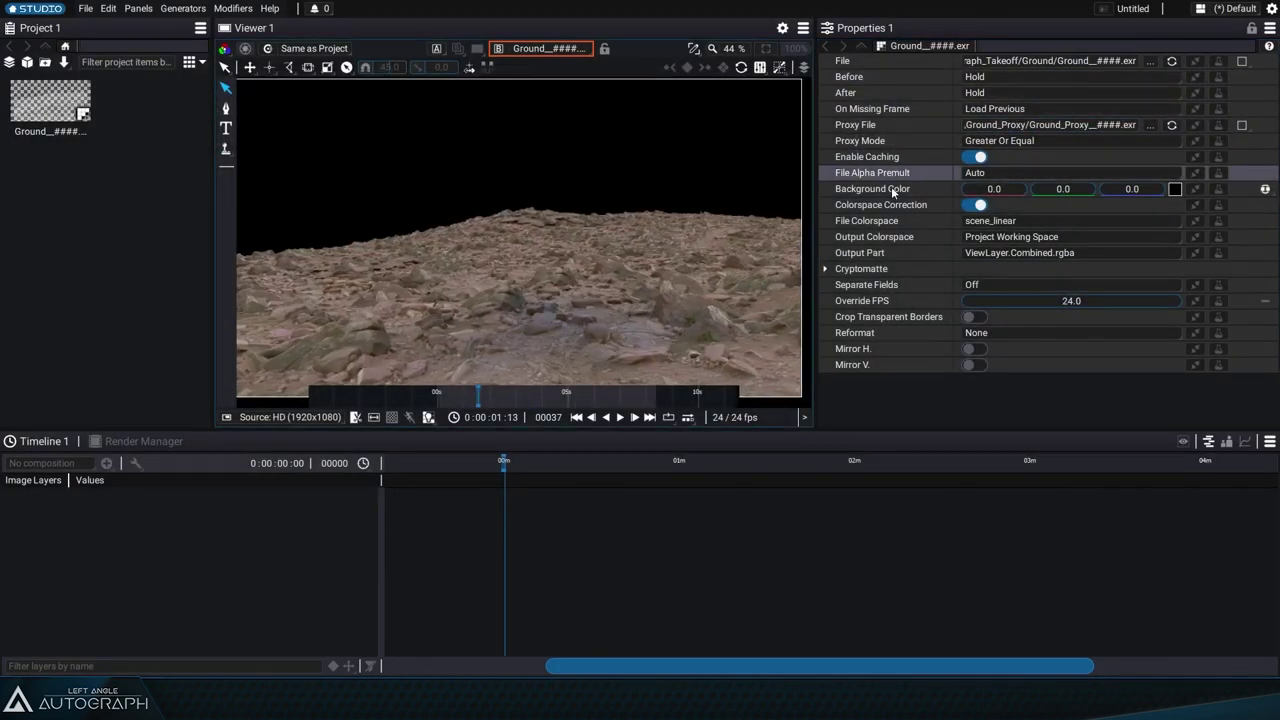
scroll(645, 192, up, 8)
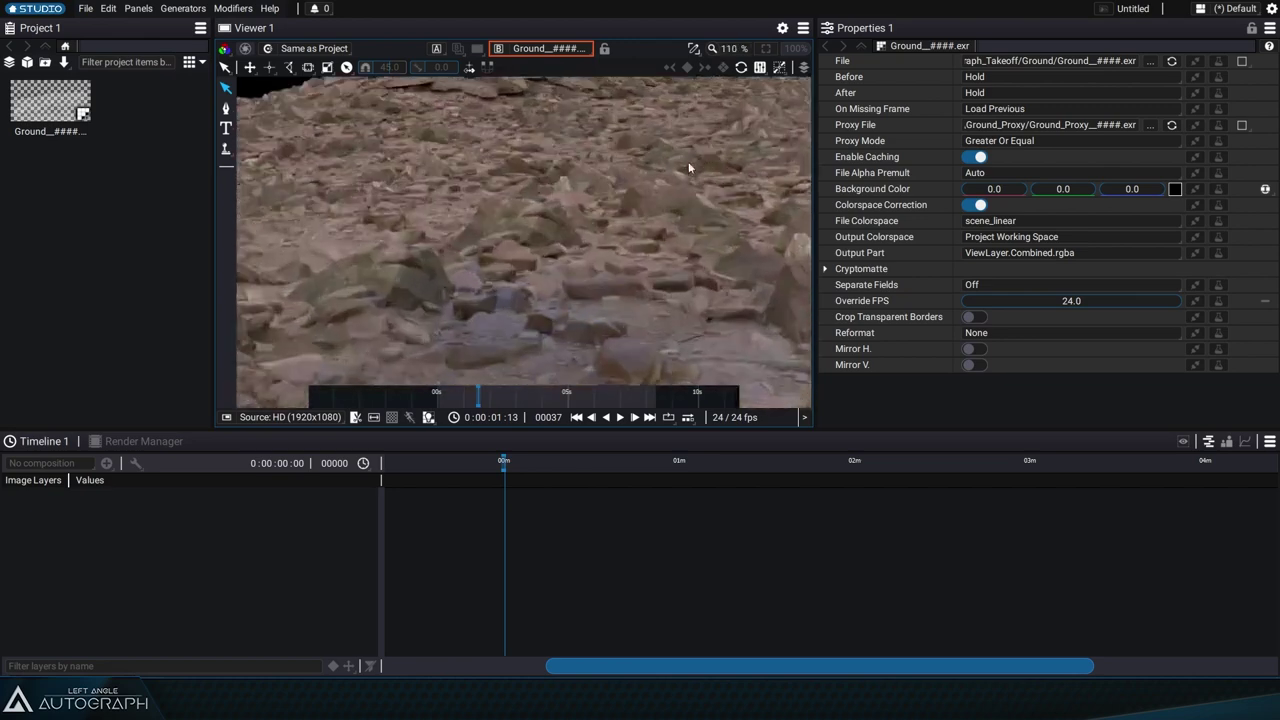
drag(515, 253, 650, 204)
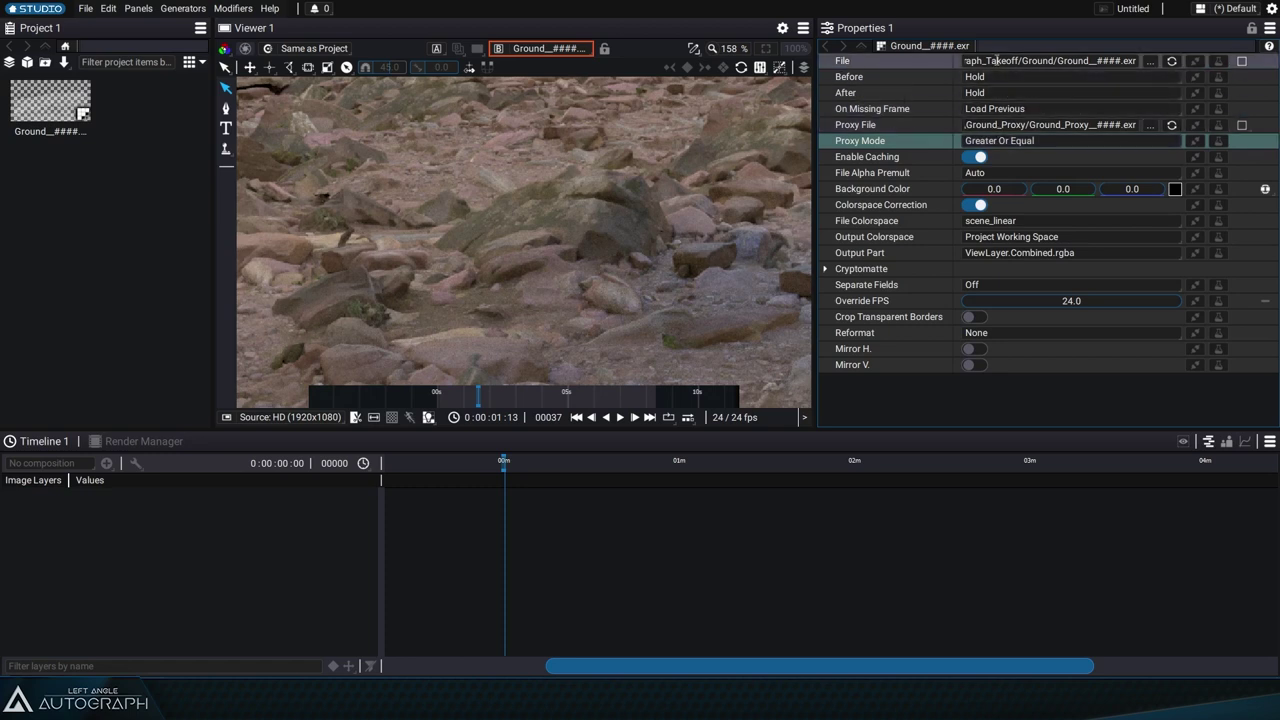
Set Proxy Mode to Always, scrub to judge proxy quality, and fit the frame.
click(1008, 141)
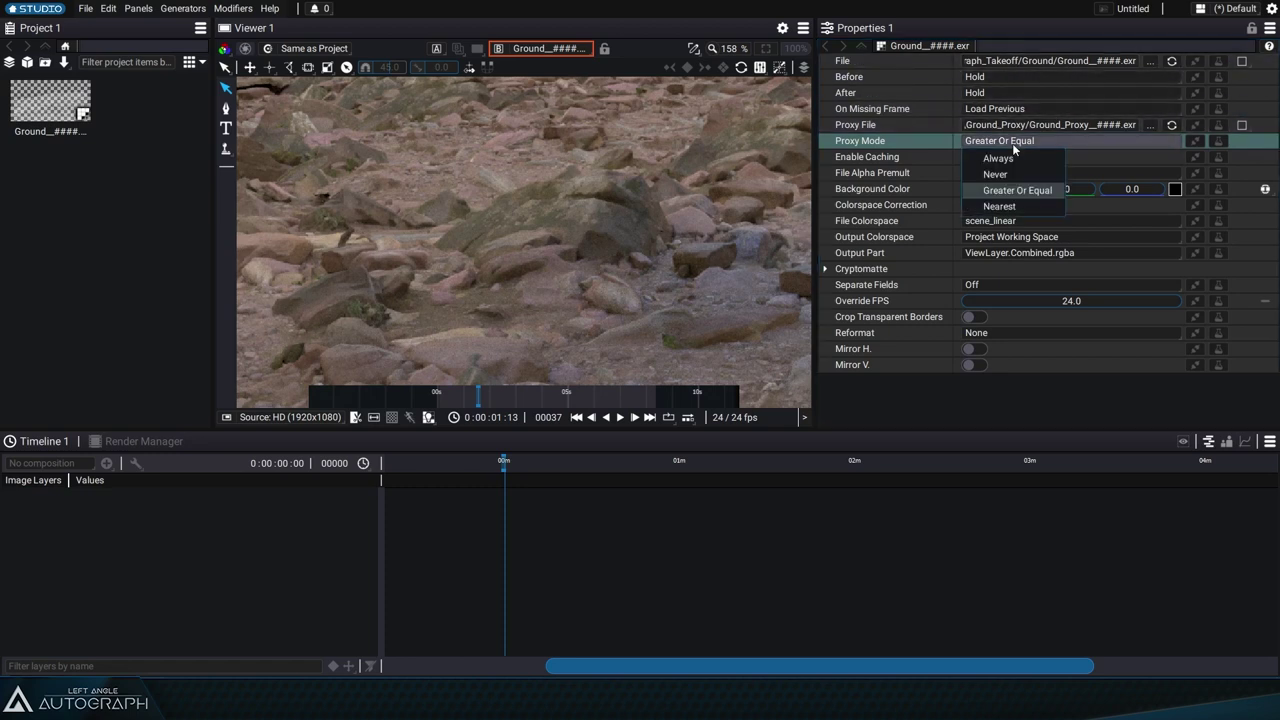
click(998, 158)
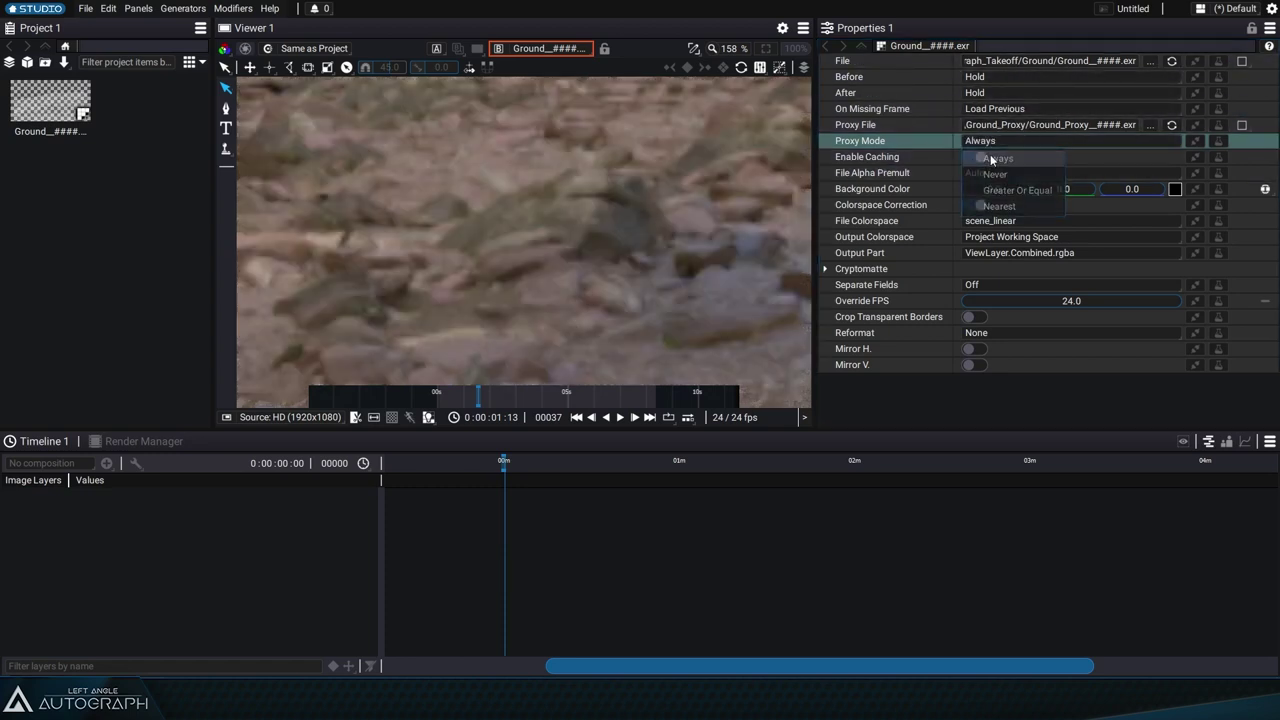
drag(478, 395, 547, 393)
key(f)
Preview the Depth pass, keep Output Part on Combined, and scrub to an earlier frame.
click(1020, 253)
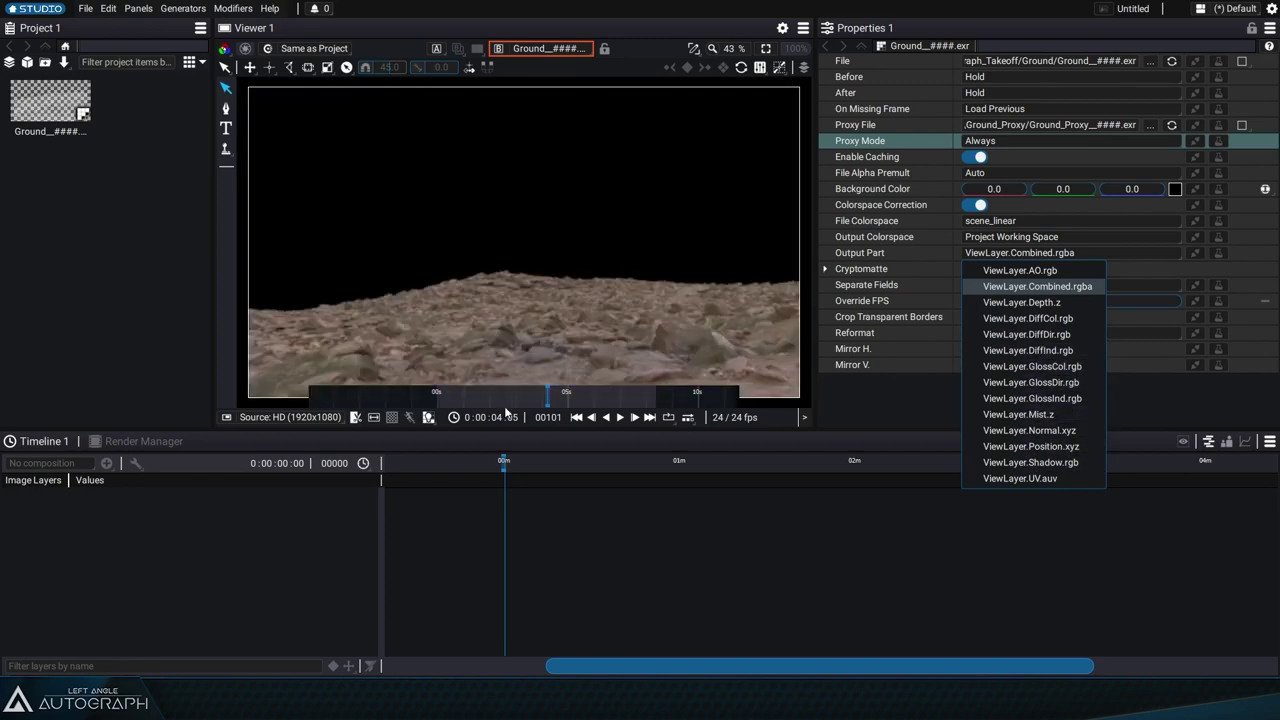
click(1037, 286)
click(516, 397)
mouse_move(516, 397)
mouse_down()
mouse_move(548, 397)
mouse_move(494, 397)
mouse_up()
click(985, 141)
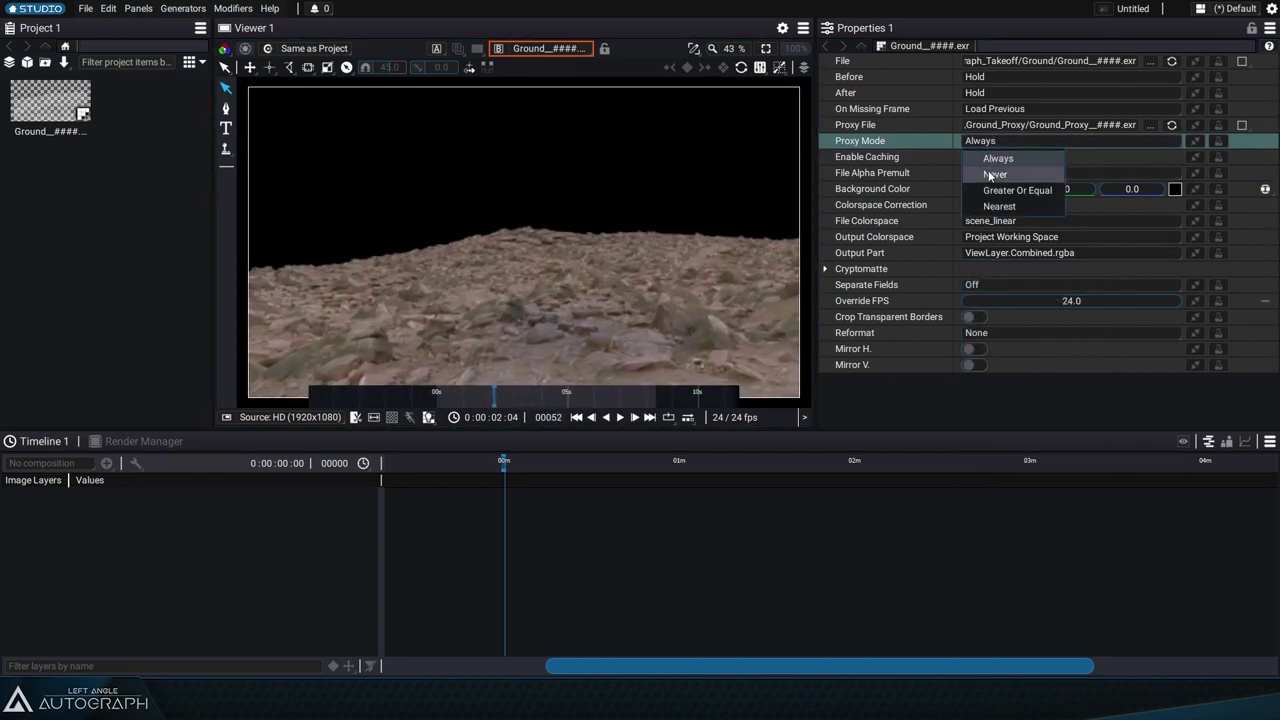
Switch Proxy Mode to Never and scrub to compare the full-resolution frames.
click(990, 172)
drag(518, 397, 472, 397)
click(1062, 253)
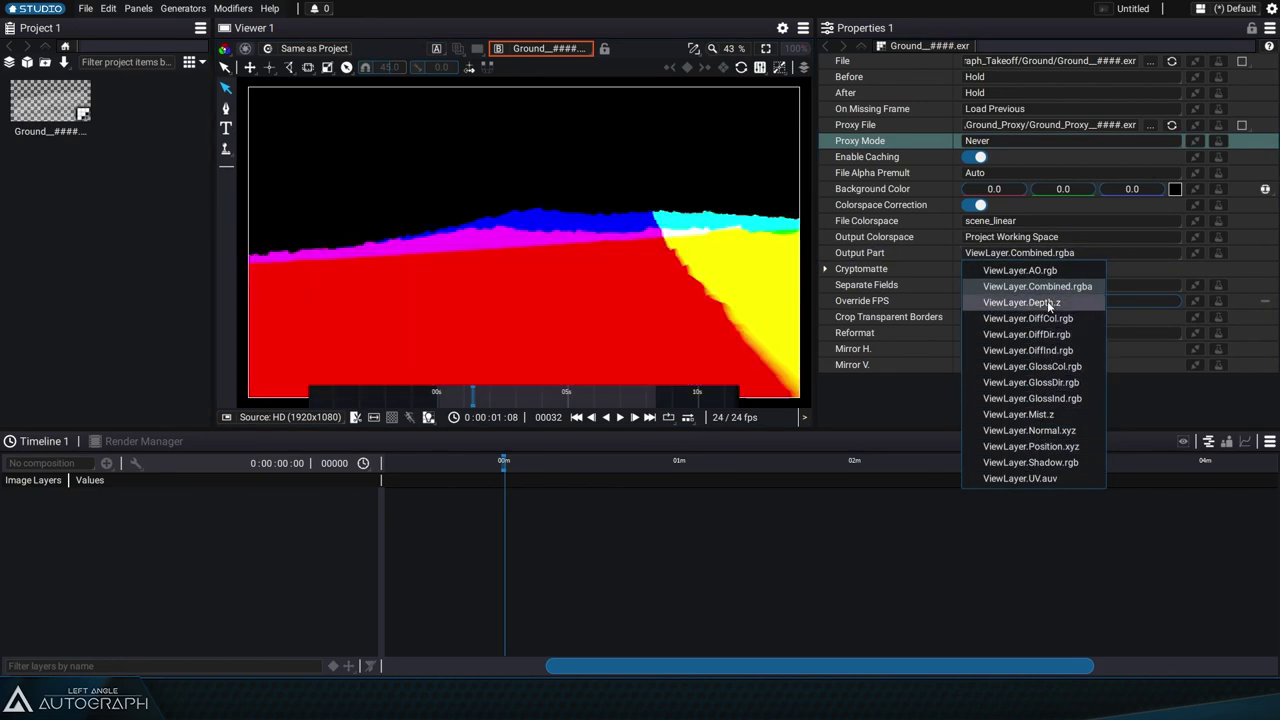
click(977, 141)
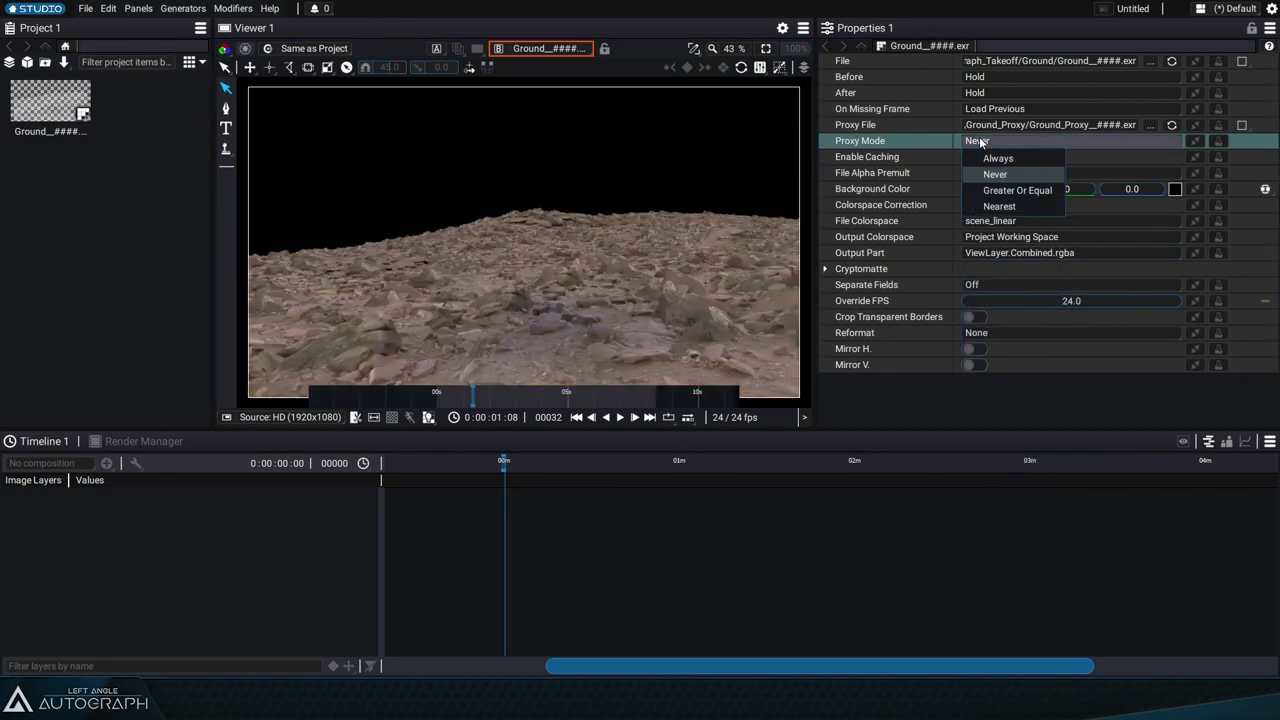
Set Proxy Mode to Greater Or Equal, leave the viewer zoom unchanged, and scrub ahead.
click(1019, 194)
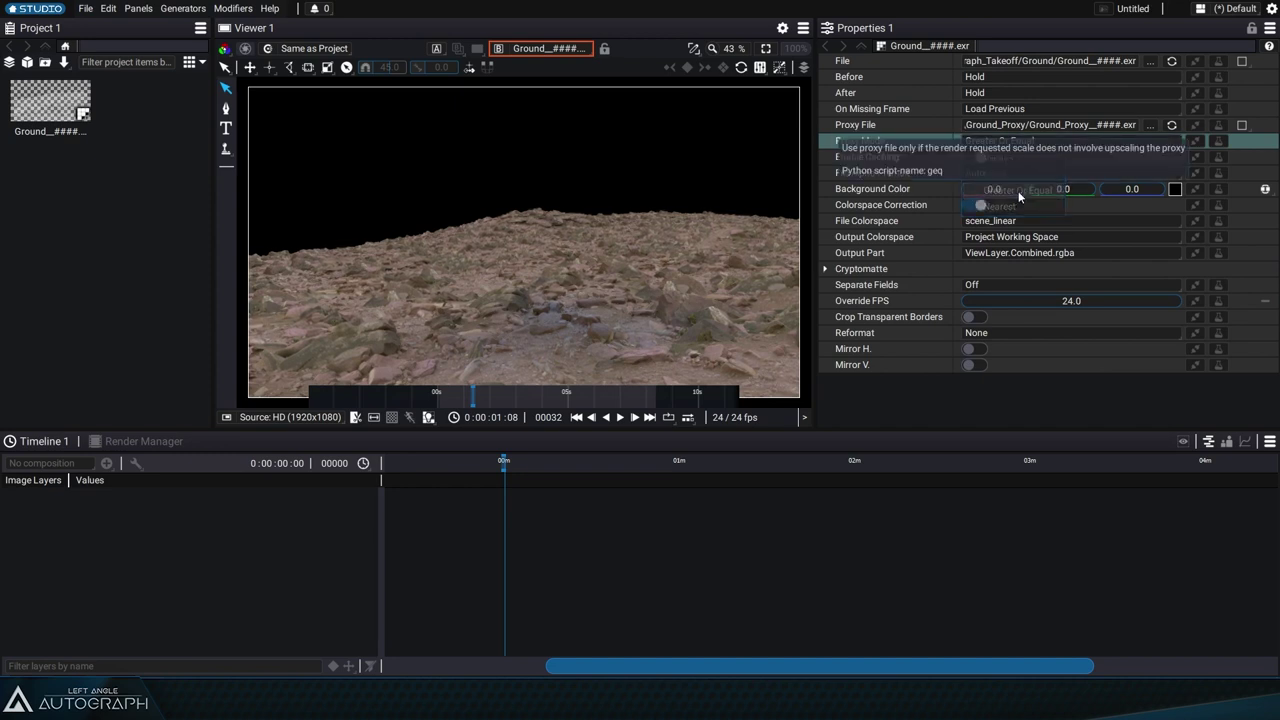
click(716, 50)
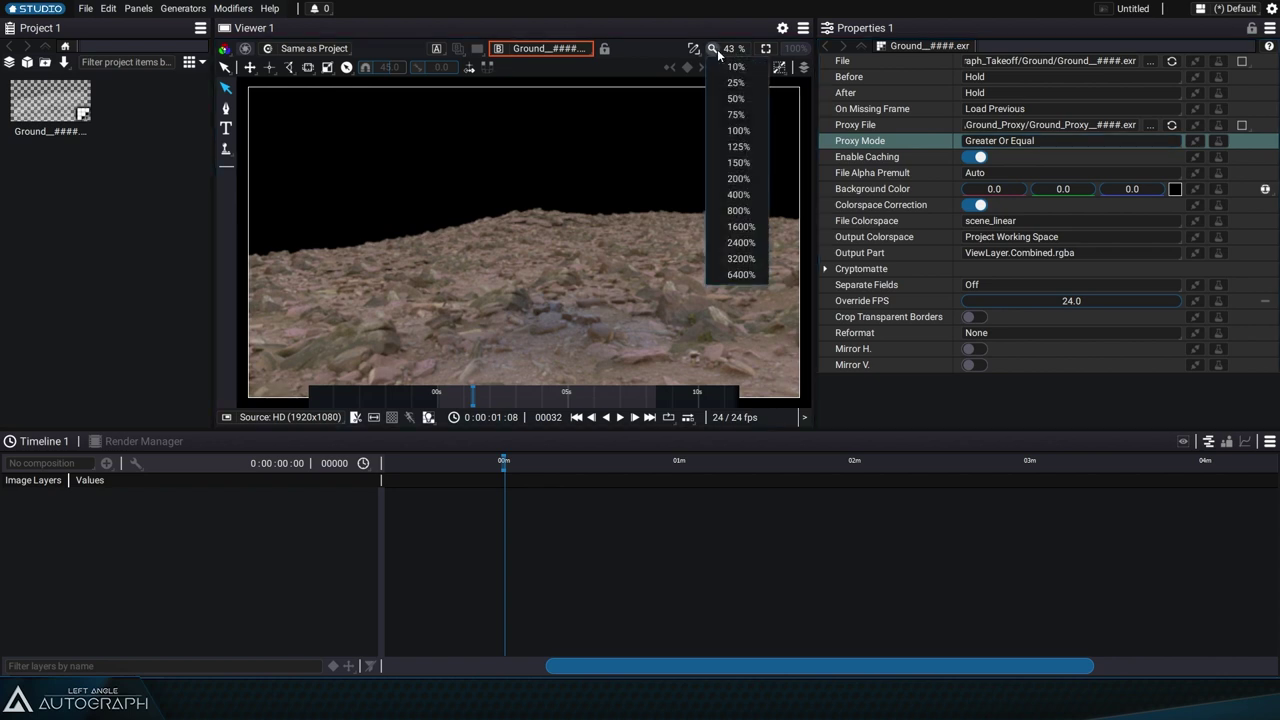
click(717, 52)
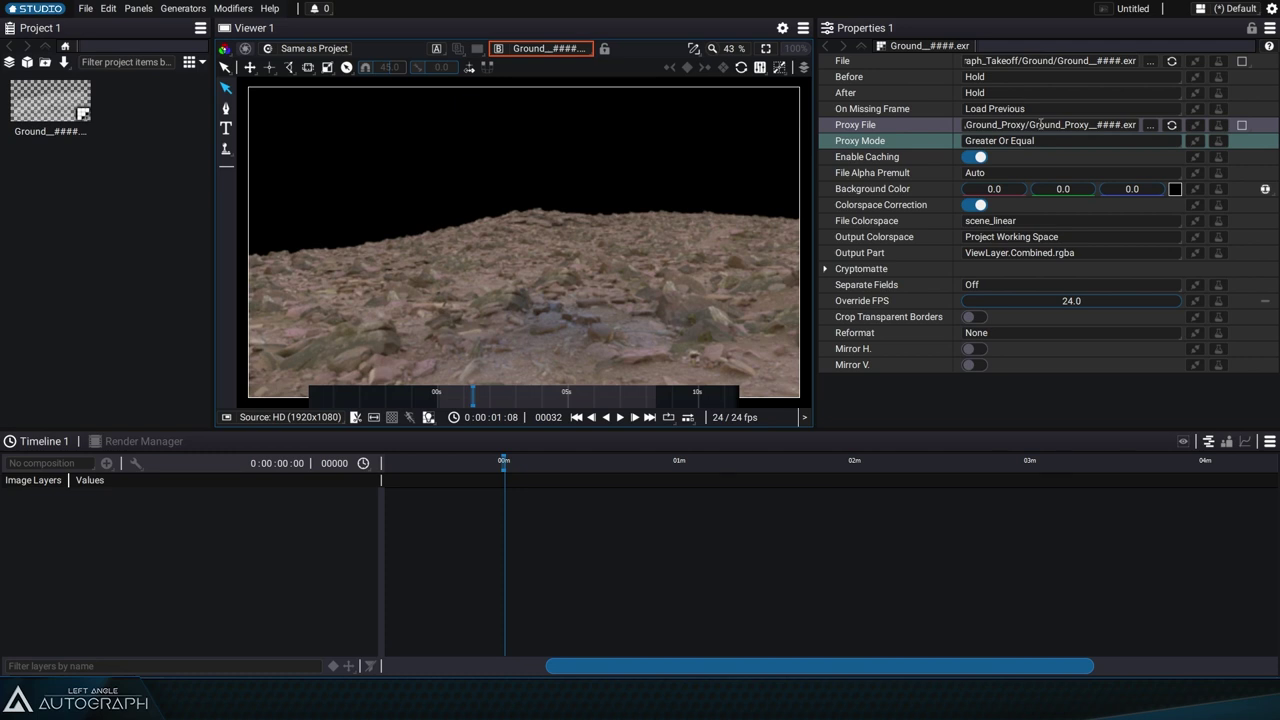
drag(492, 397, 501, 488)
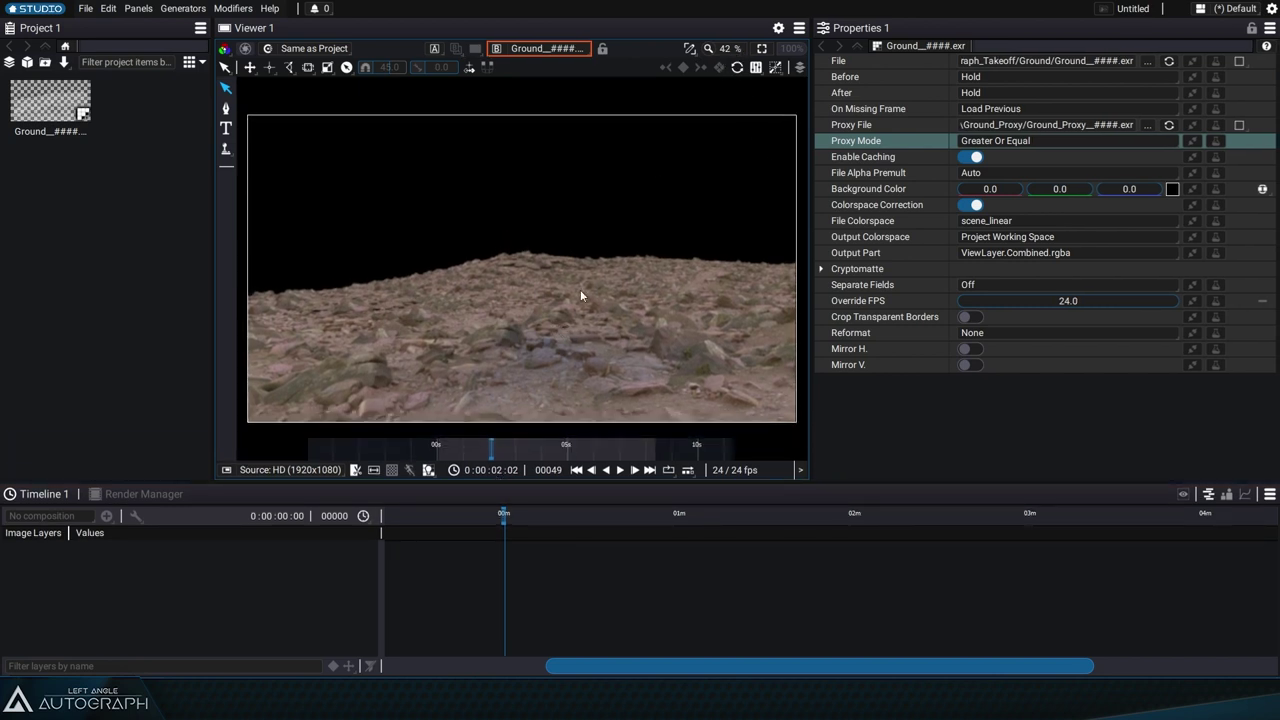
Zoom into the footage, view it at 100% then Fit, and widen the Viewer while scrubbing.
scroll(515, 346, up, 4)
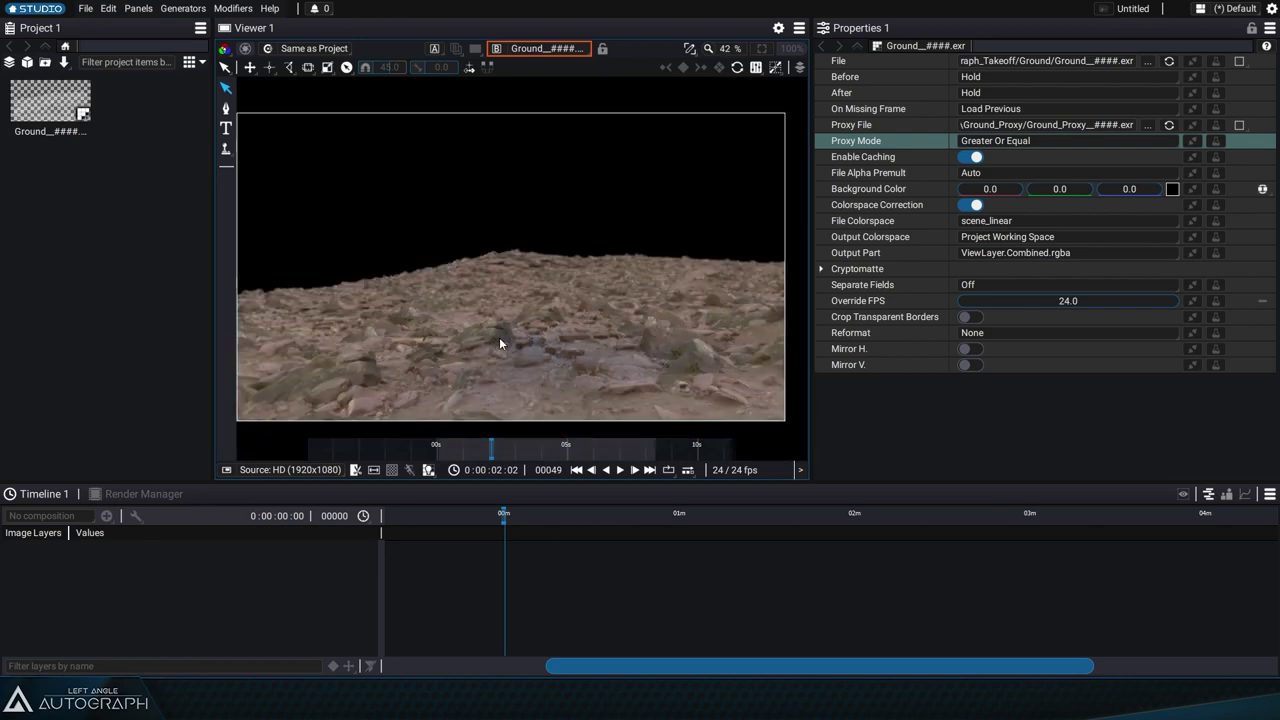
scroll(496, 328, up, 3)
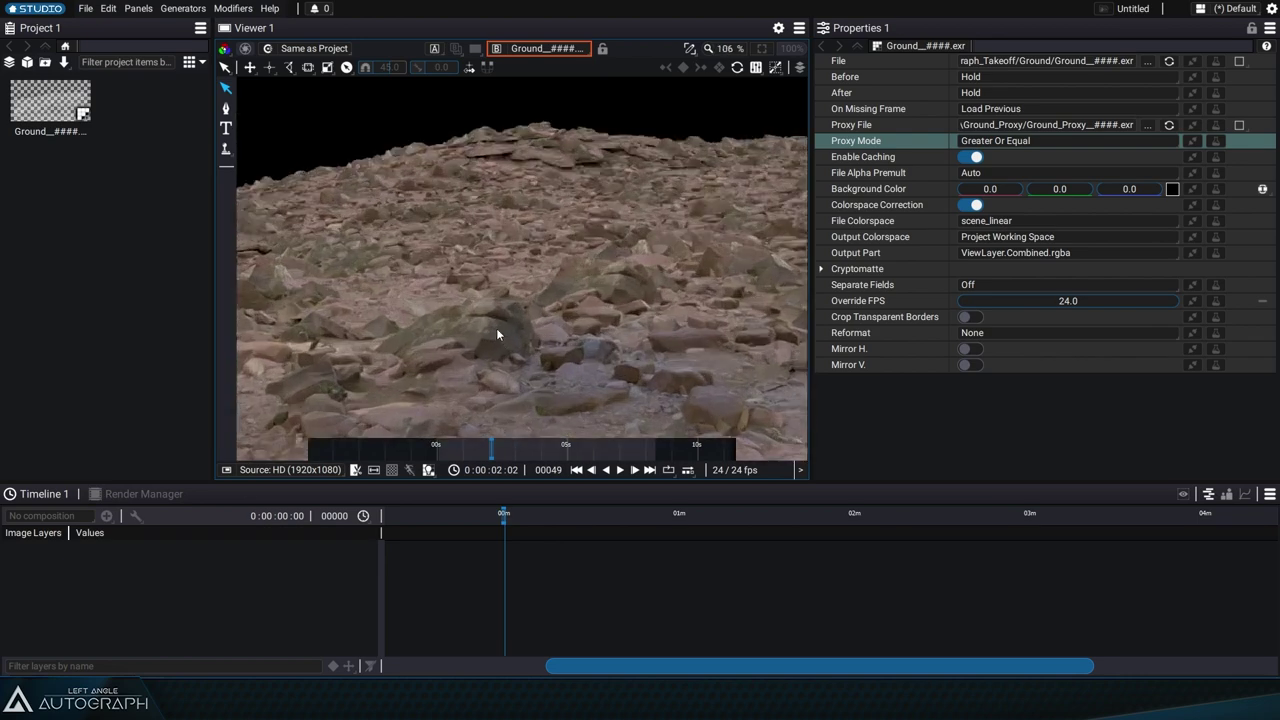
drag(502, 450, 527, 450)
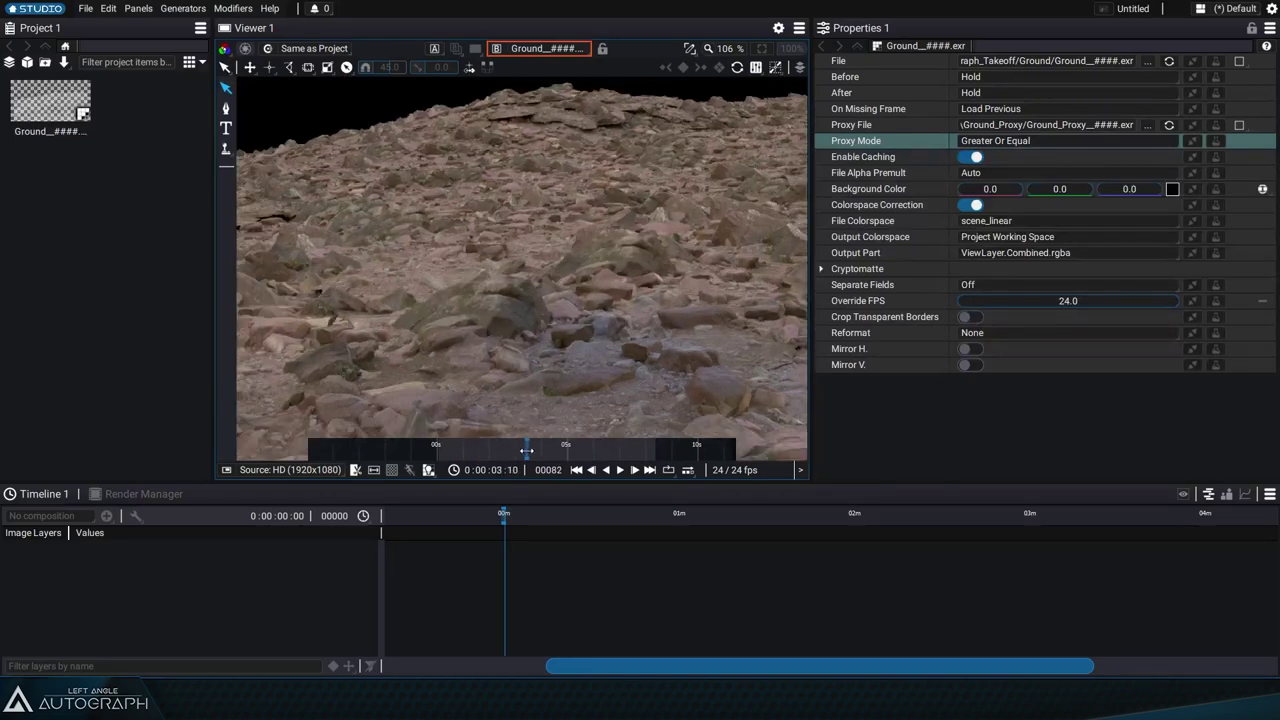
click(764, 48)
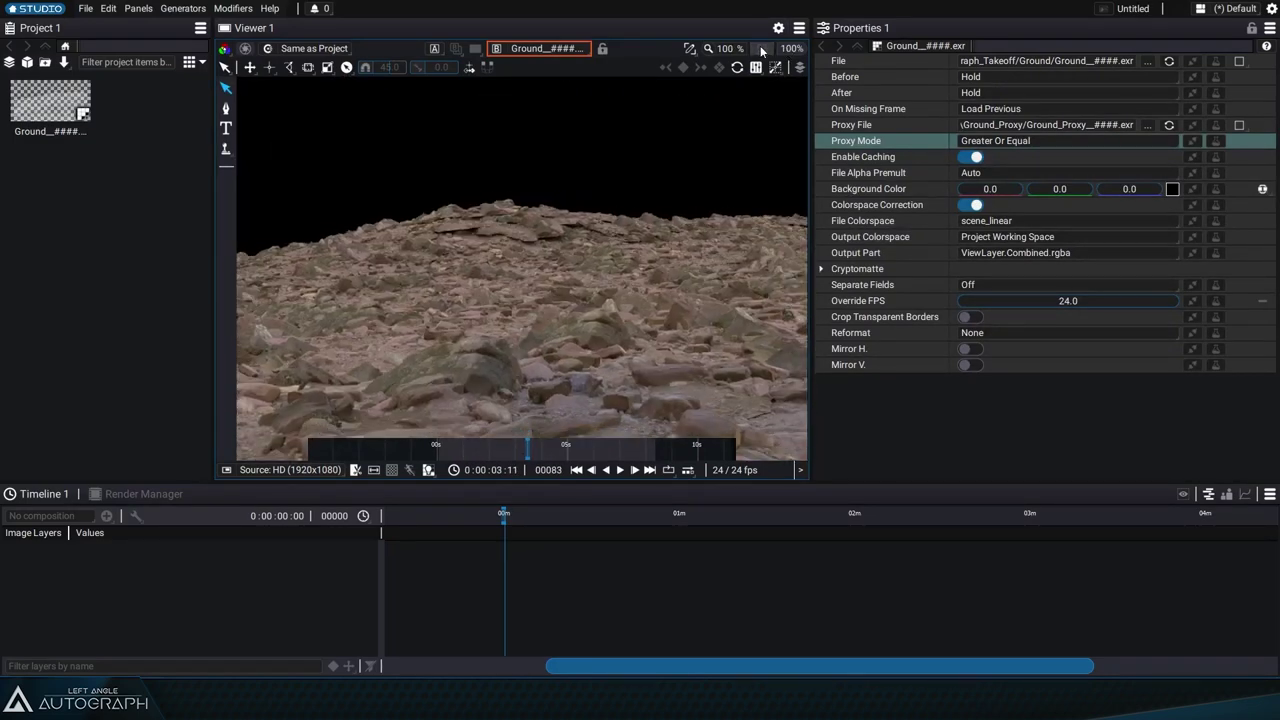
click(761, 49)
drag(216, 196, 155, 205)
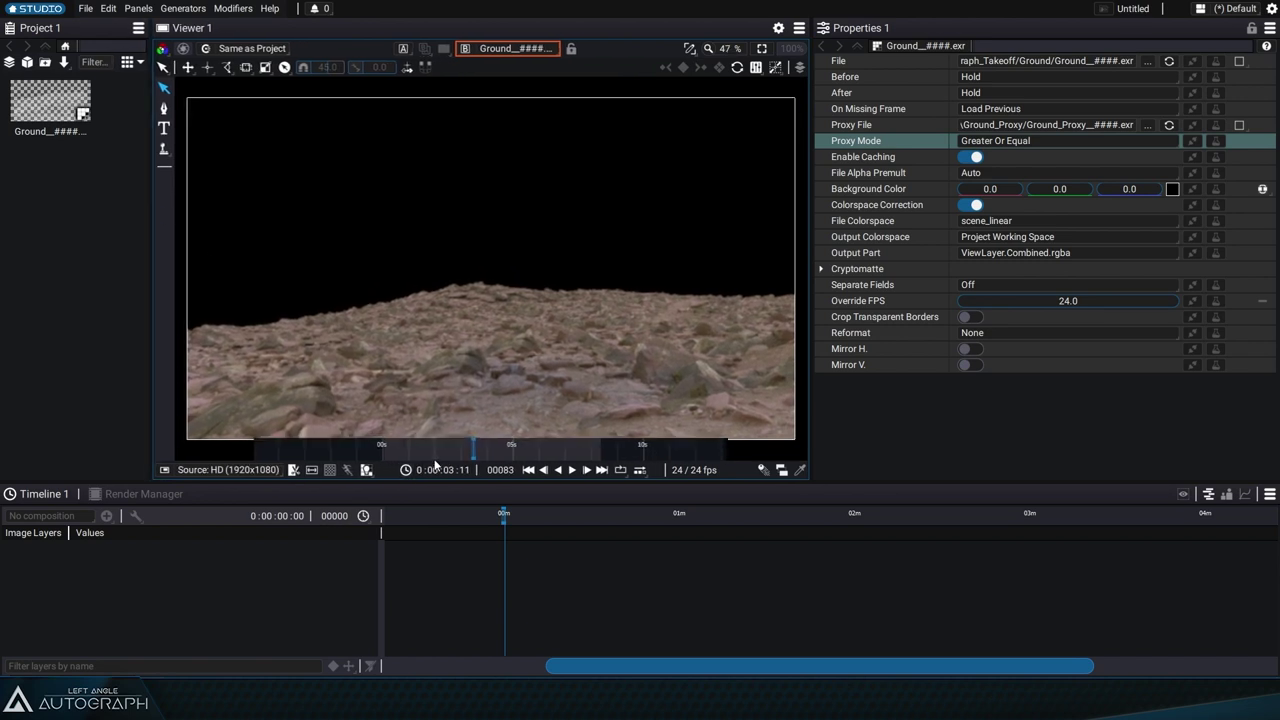
mouse_move(473, 450)
mouse_down()
mouse_move(543, 453)
mouse_move(417, 452)
mouse_move(548, 453)
mouse_move(423, 452)
mouse_move(494, 452)
mouse_up()
scroll(522, 378, up, 5)
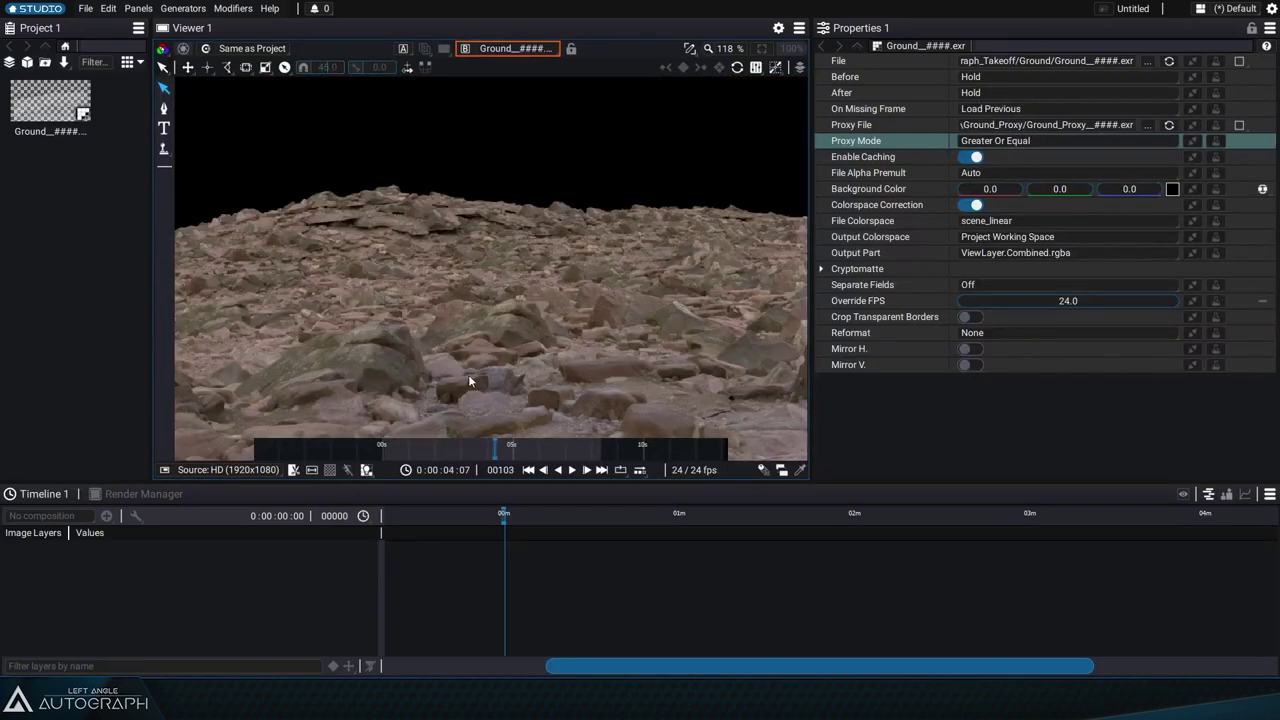
Fit the frame, widen the Project panel, review the EXR passes, and right-click the Ground item.
click(762, 48)
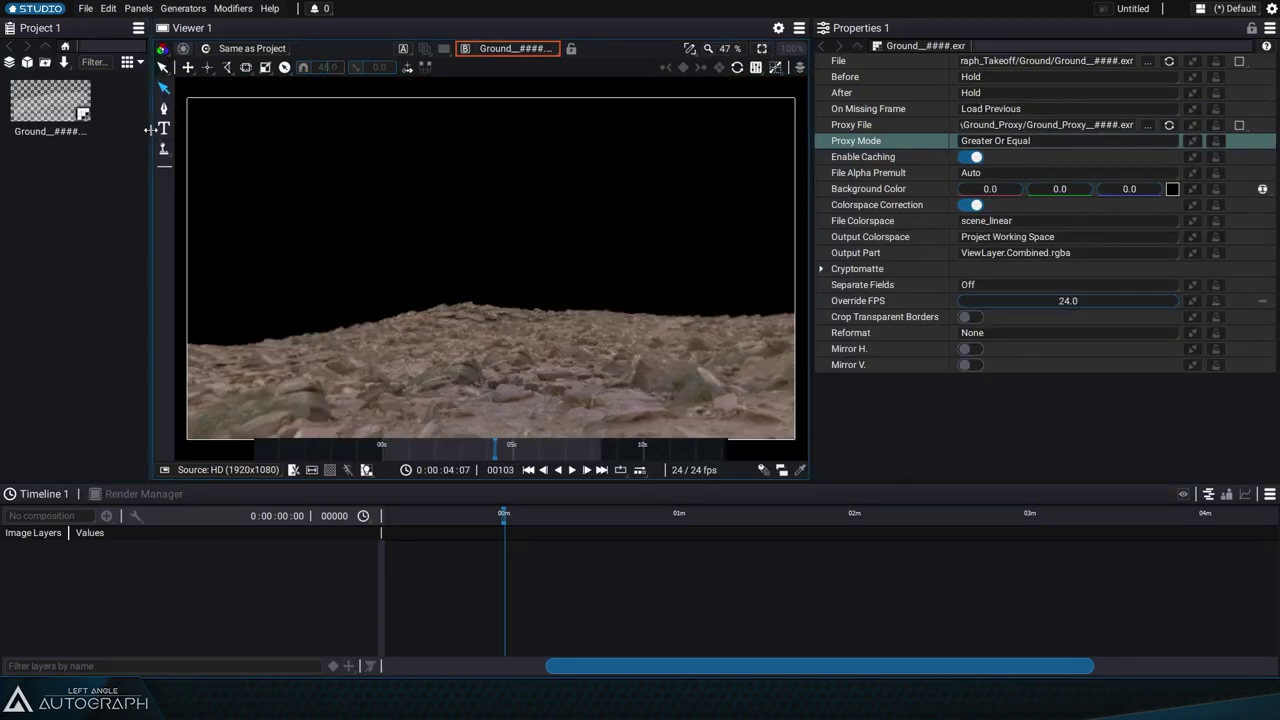
drag(150, 130, 214, 130)
click(1090, 253)
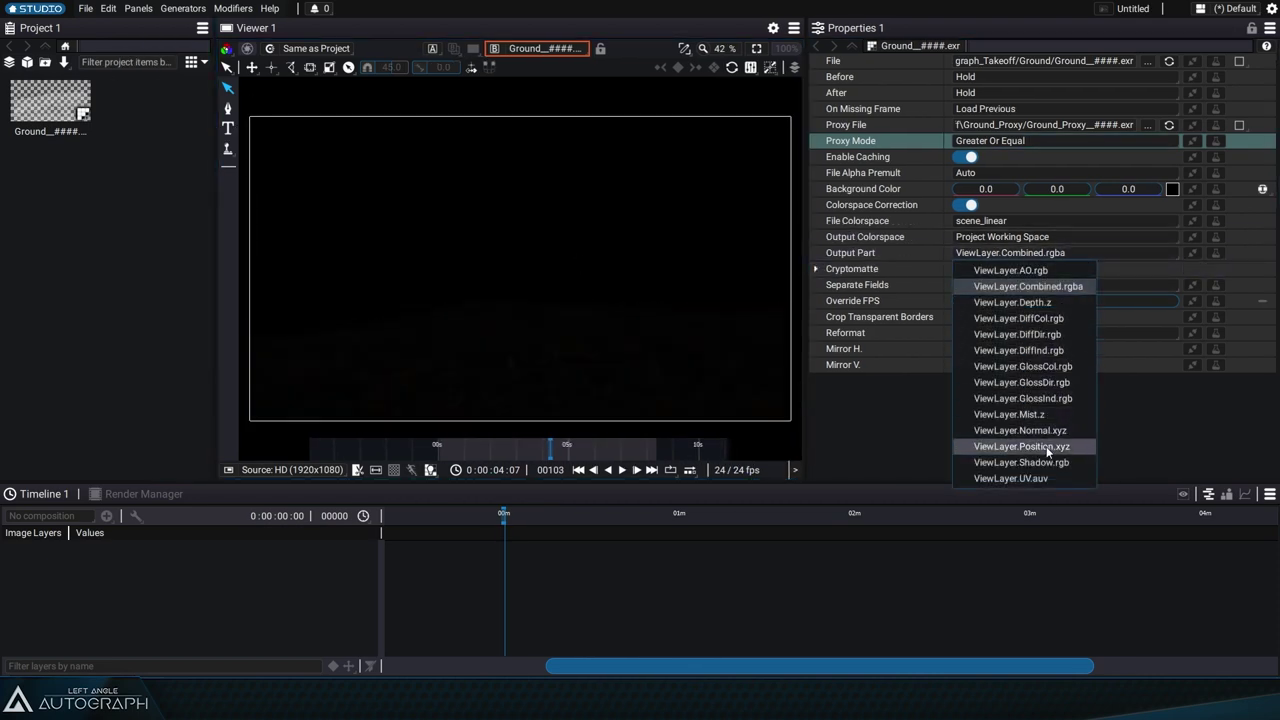
right_click(50, 95)
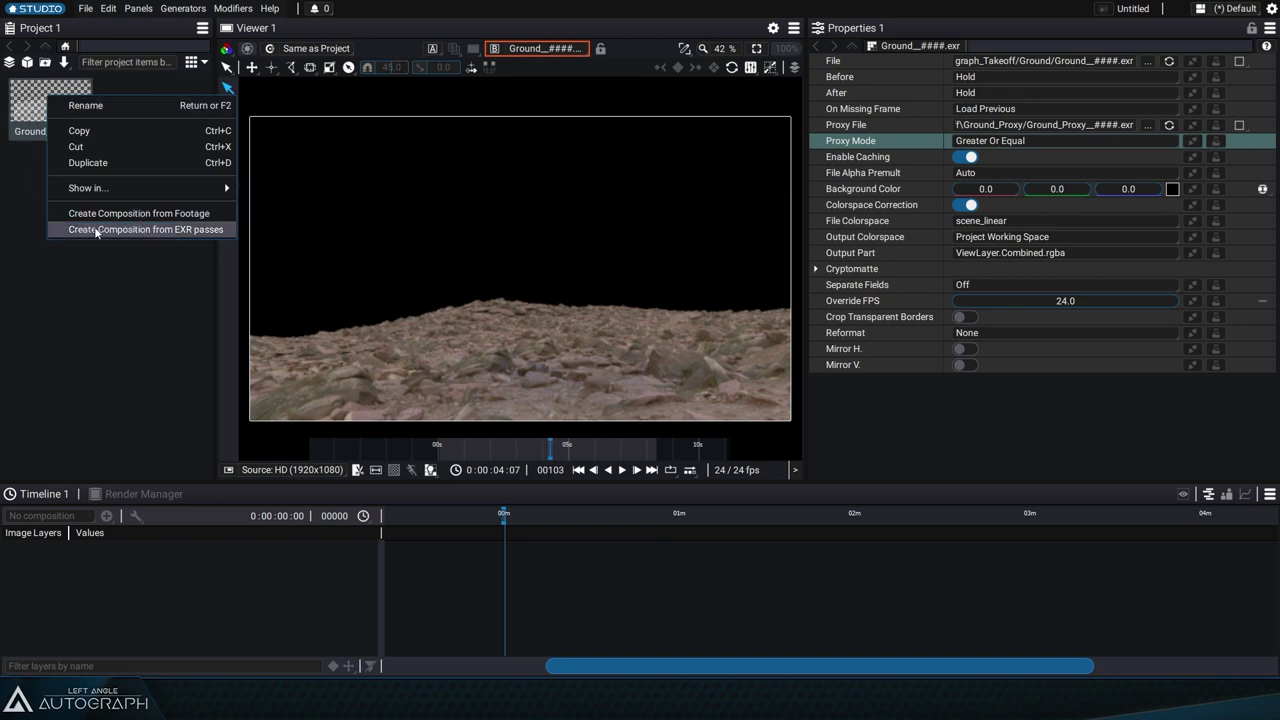
Build the 14-layer Ground_#### composition from EXR passes and enlarge the timeline's layer list.
click(179, 231)
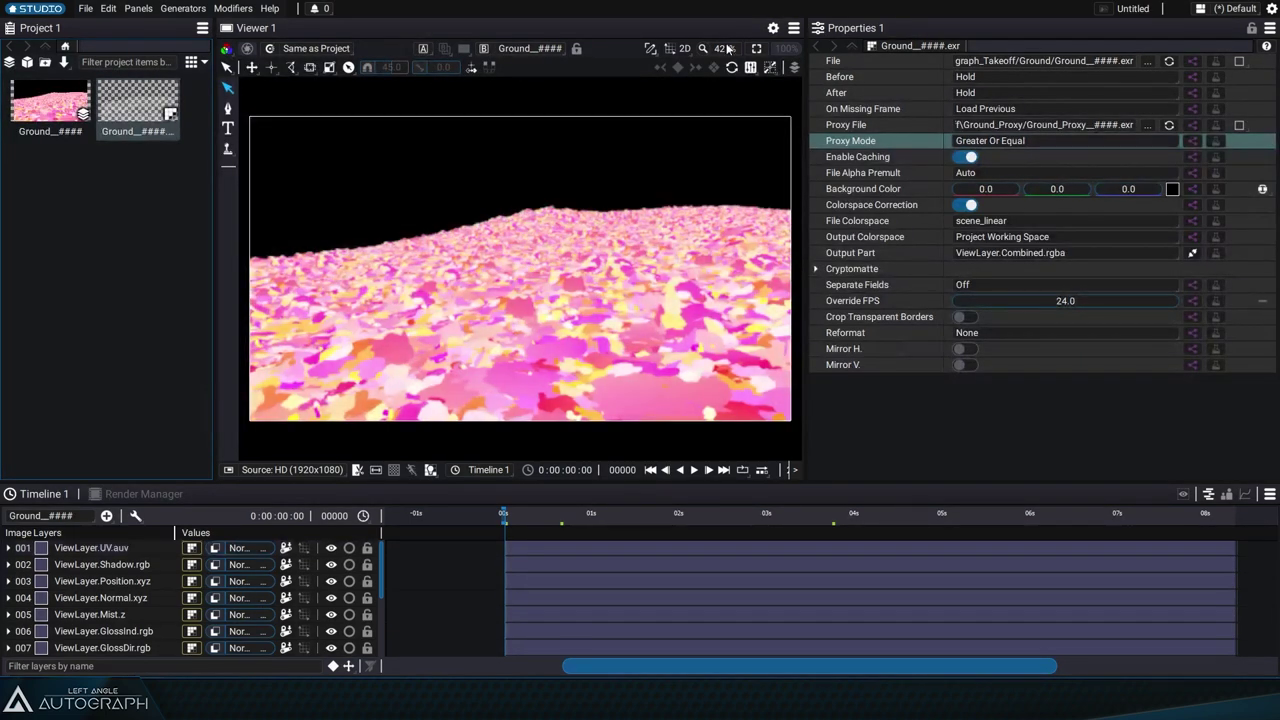
click(616, 516)
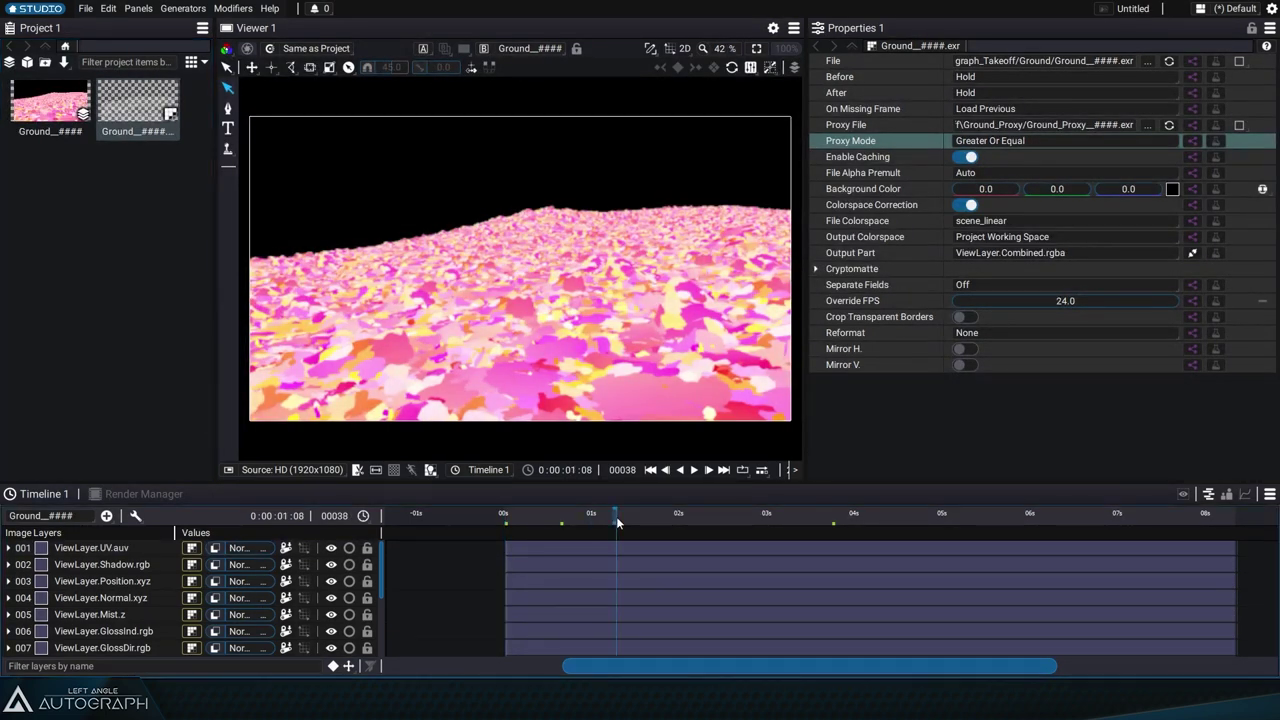
click(754, 513)
drag(652, 482, 652, 332)
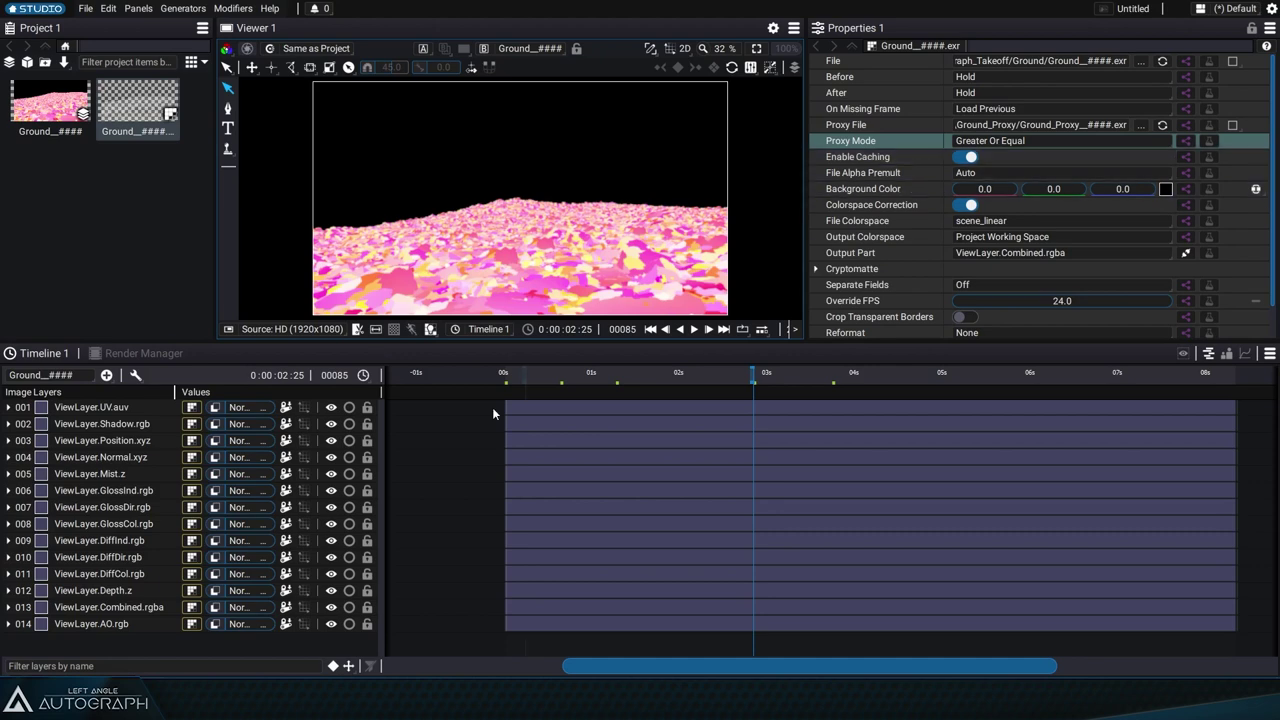
Hide the twelve passes from UV, Shadow and Position through the Gloss, Diff and Depth passes.
click(331, 407)
click(331, 424)
click(331, 440)
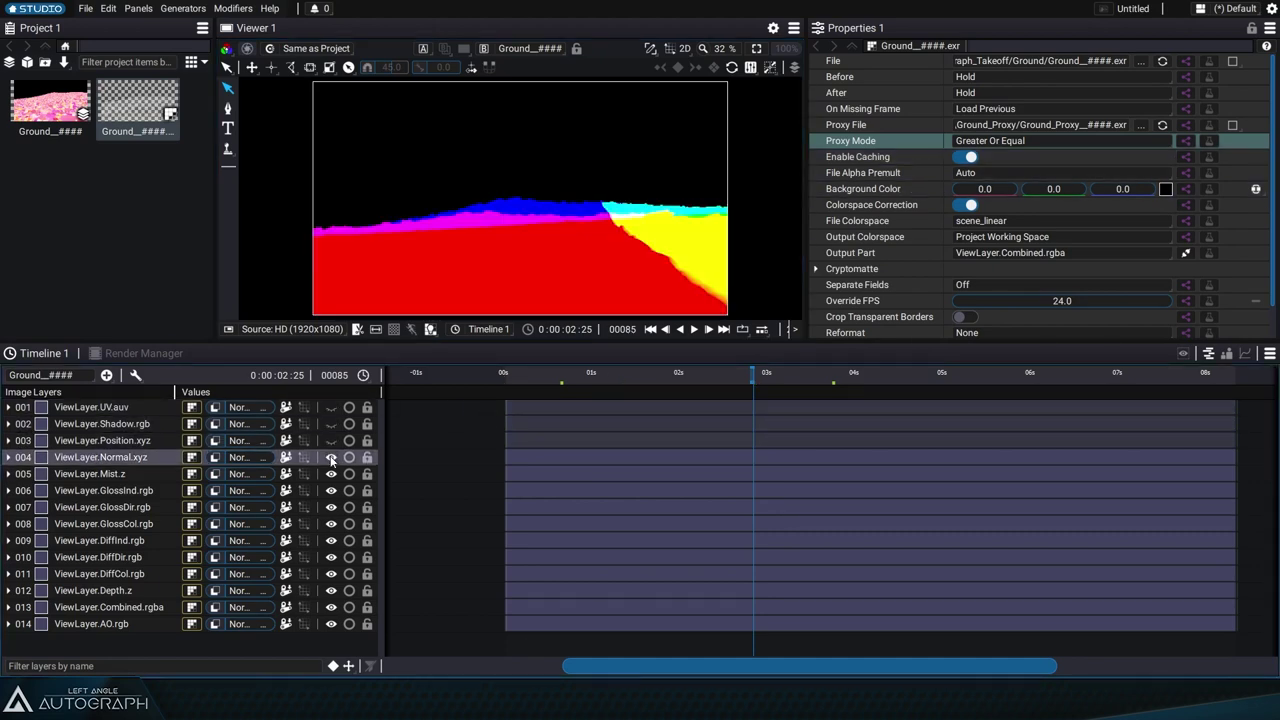
click(331, 457)
click(331, 474)
click(331, 490)
click(331, 507)
click(331, 524)
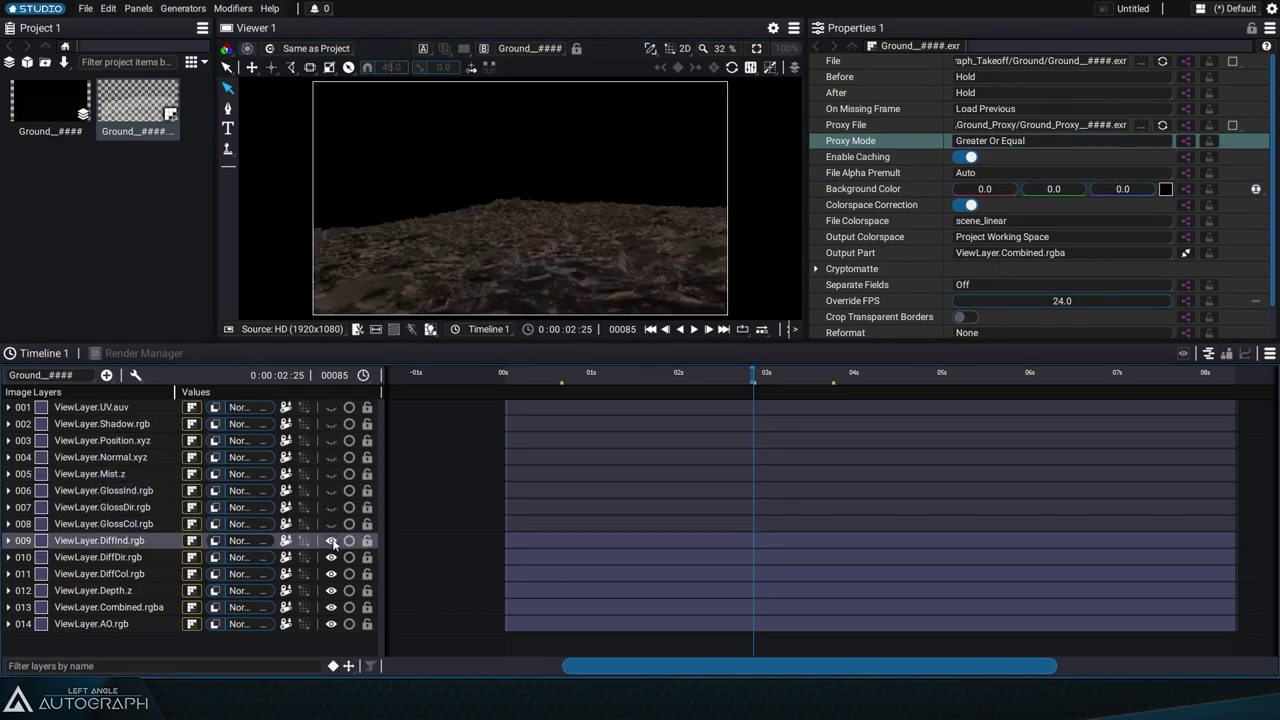
click(331, 540)
click(331, 557)
click(331, 574)
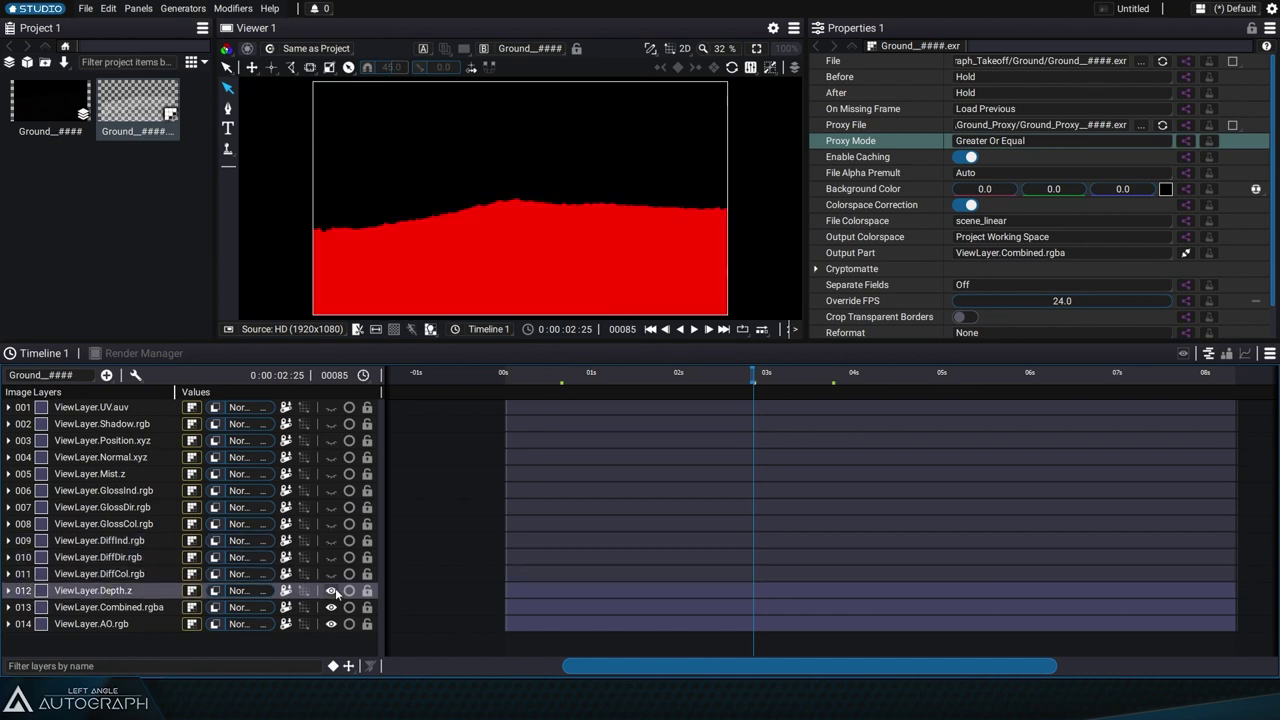
click(331, 590)
Move the AO.rgb layer directly above Combined.rgba and keep it visible.
click(331, 624)
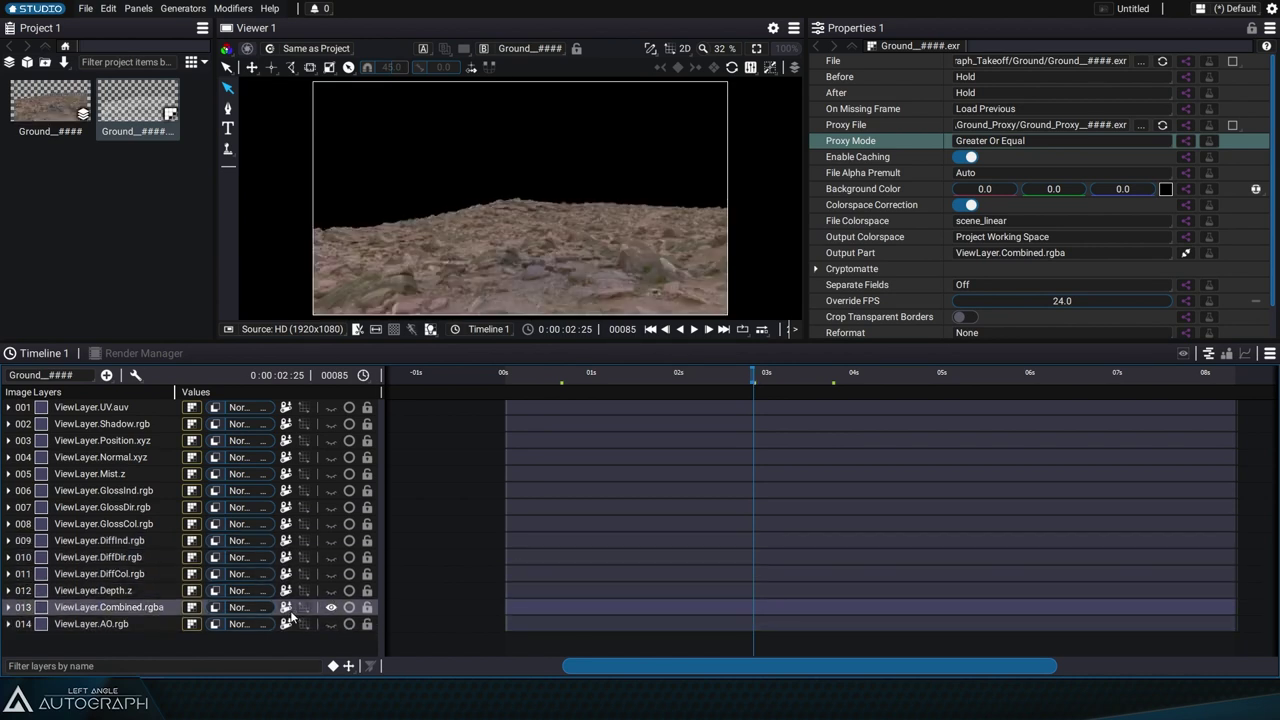
drag(140, 624, 139, 607)
click(333, 608)
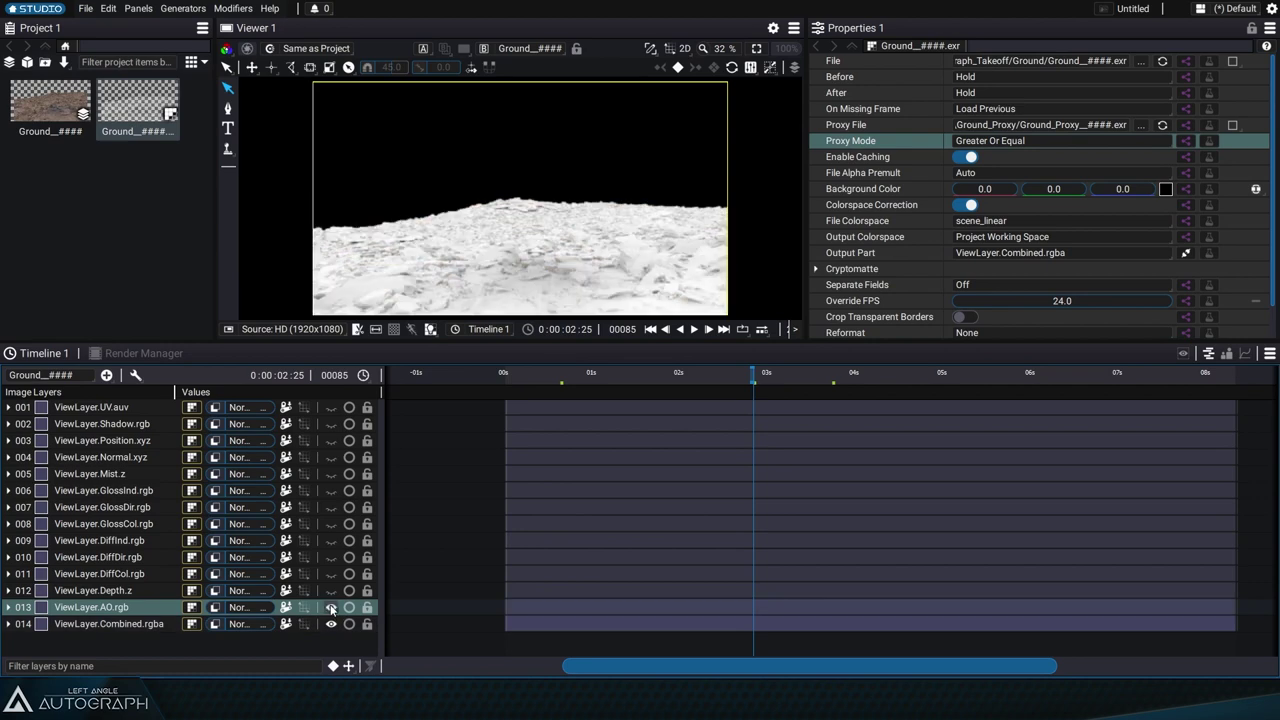
Change the AO.rgb layer's blend mode from Normal to Linear Light.
click(216, 608)
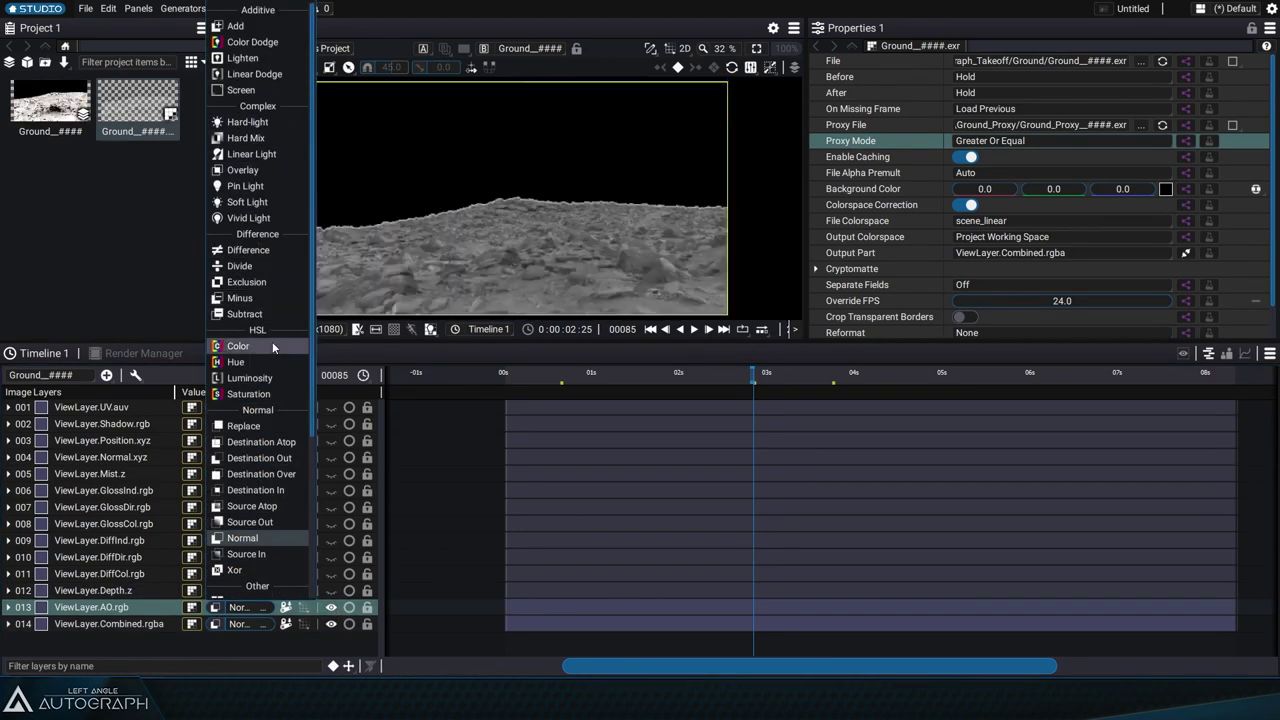
scroll(262, 330, down, 3)
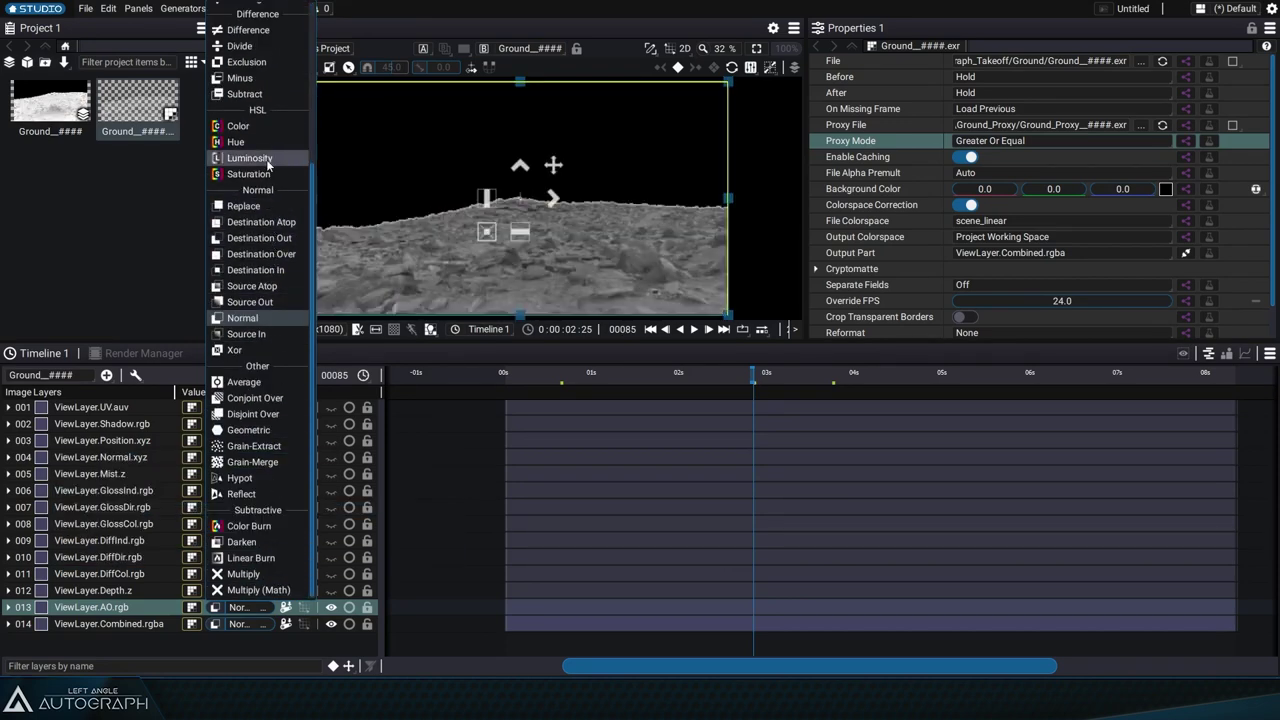
scroll(262, 62, up, 5)
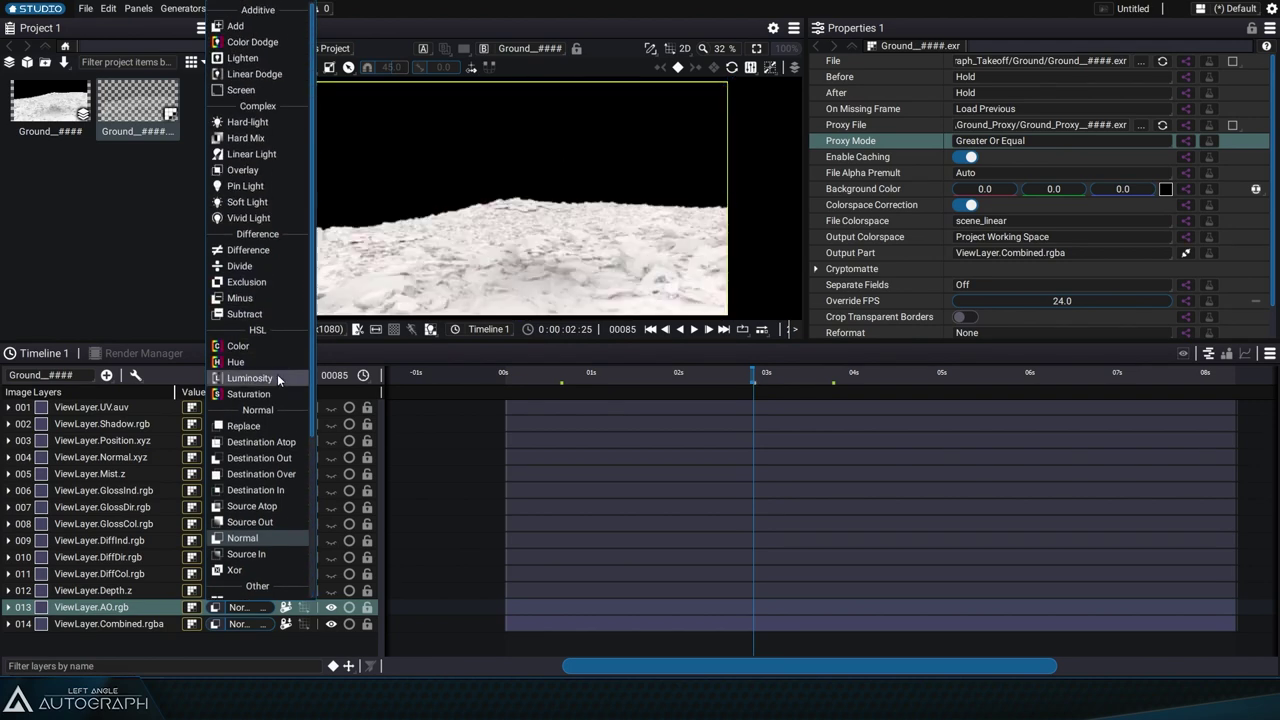
click(252, 154)
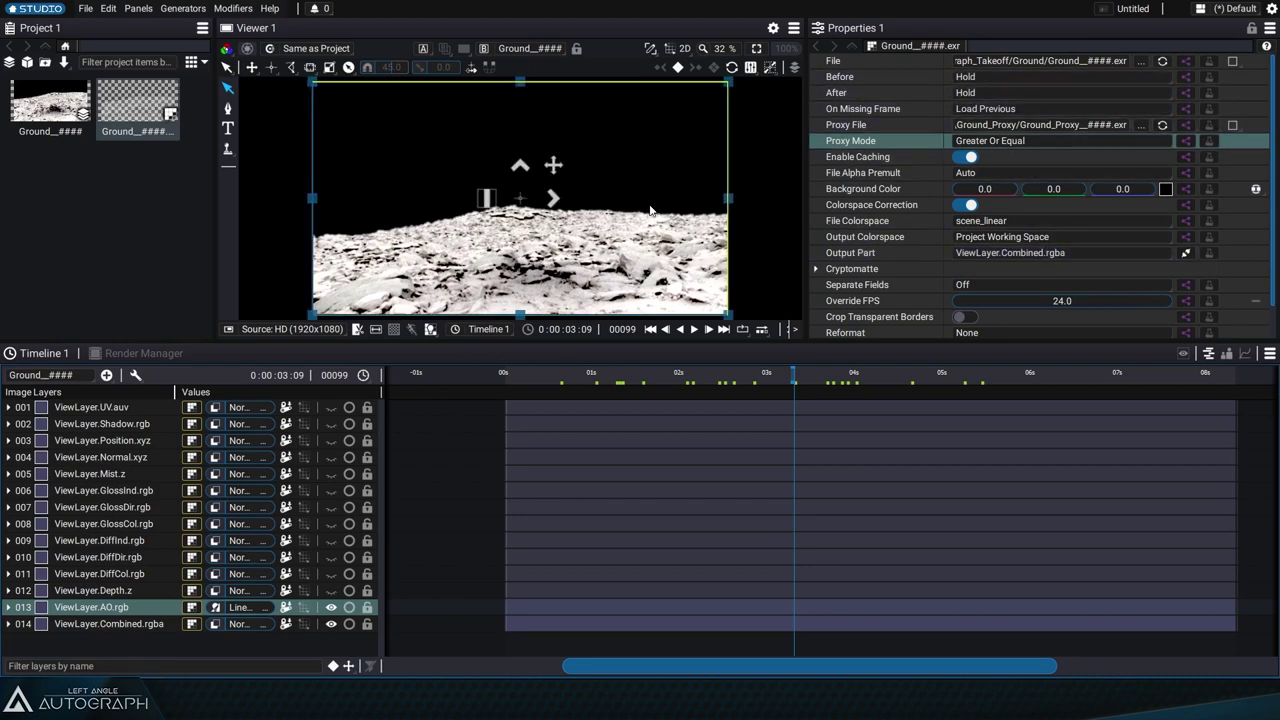
scroll(640, 213, up, 6)
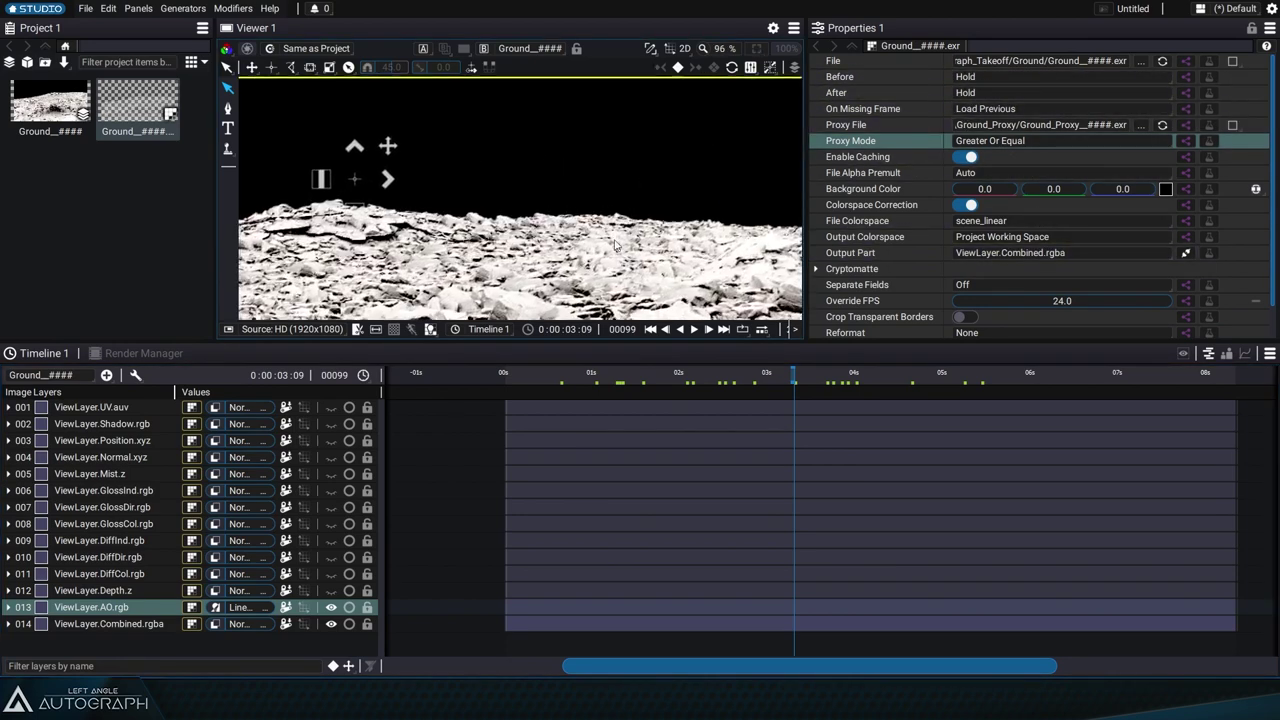
scroll(641, 213, down, 3)
scroll(645, 218, up, 5)
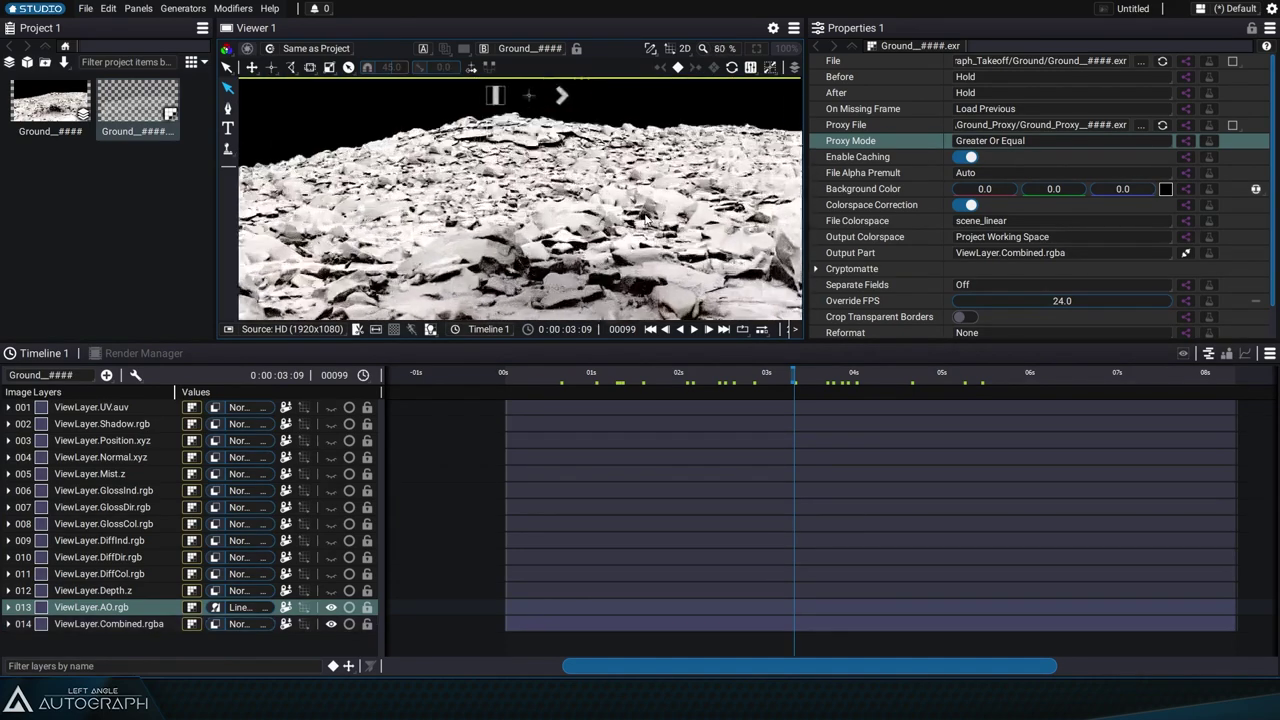
click(679, 383)
drag(633, 383, 724, 381)
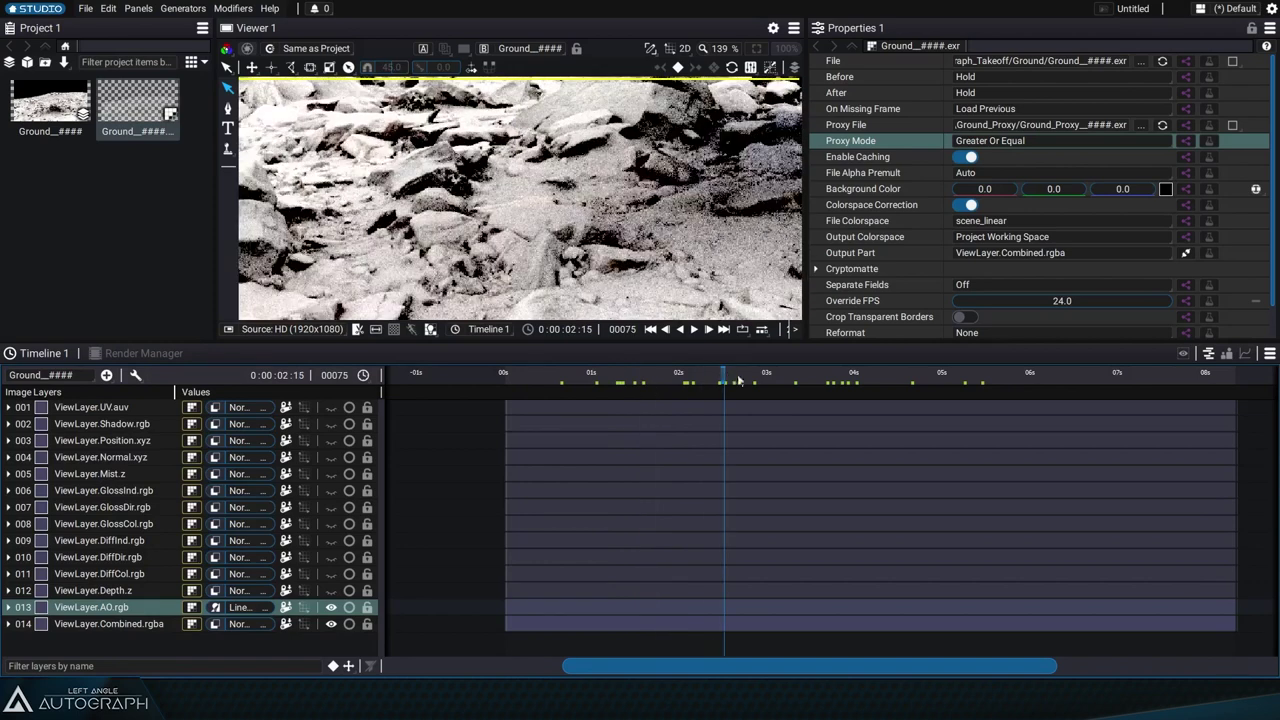
click(916, 381)
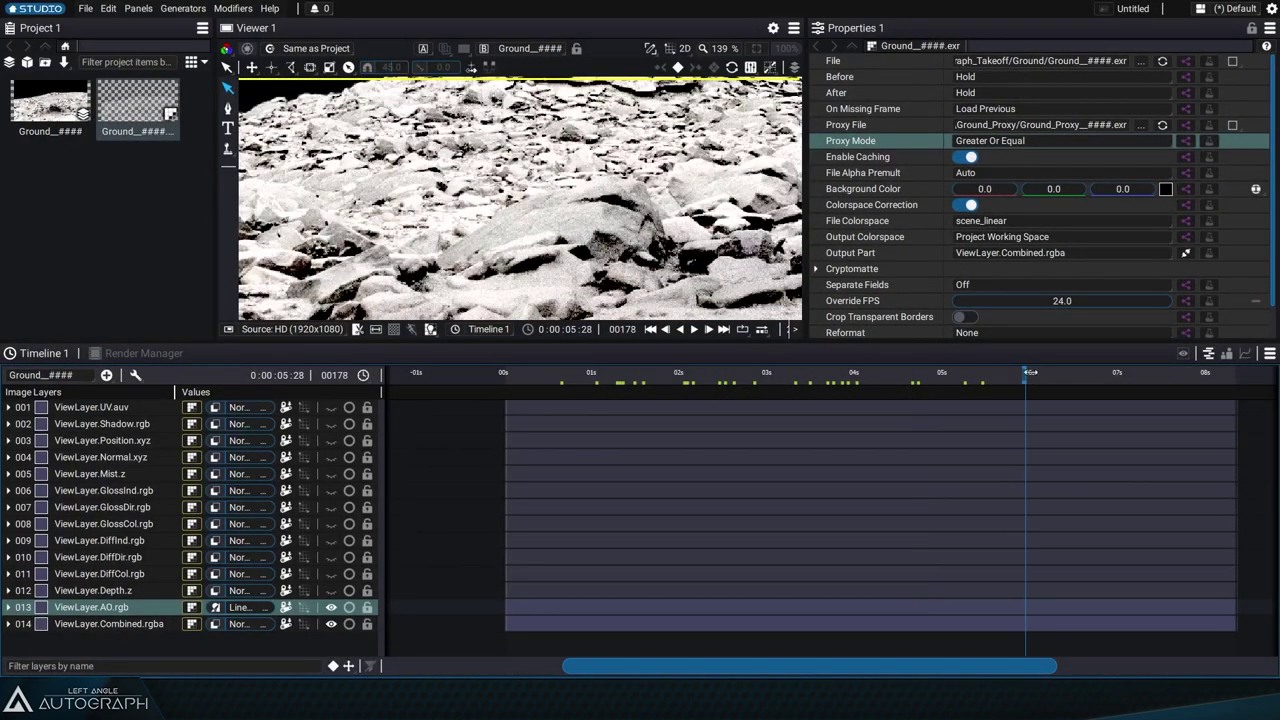
drag(1046, 373, 1096, 373)
drag(715, 384, 692, 386)
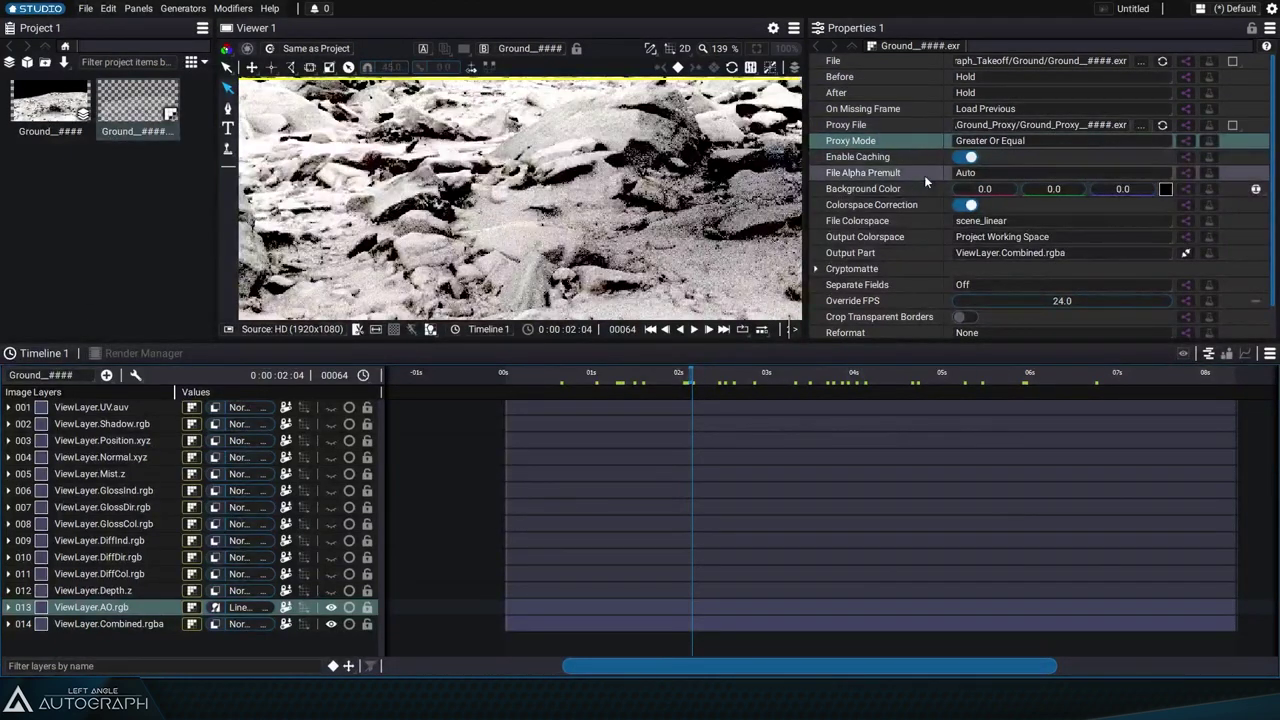
click(757, 50)
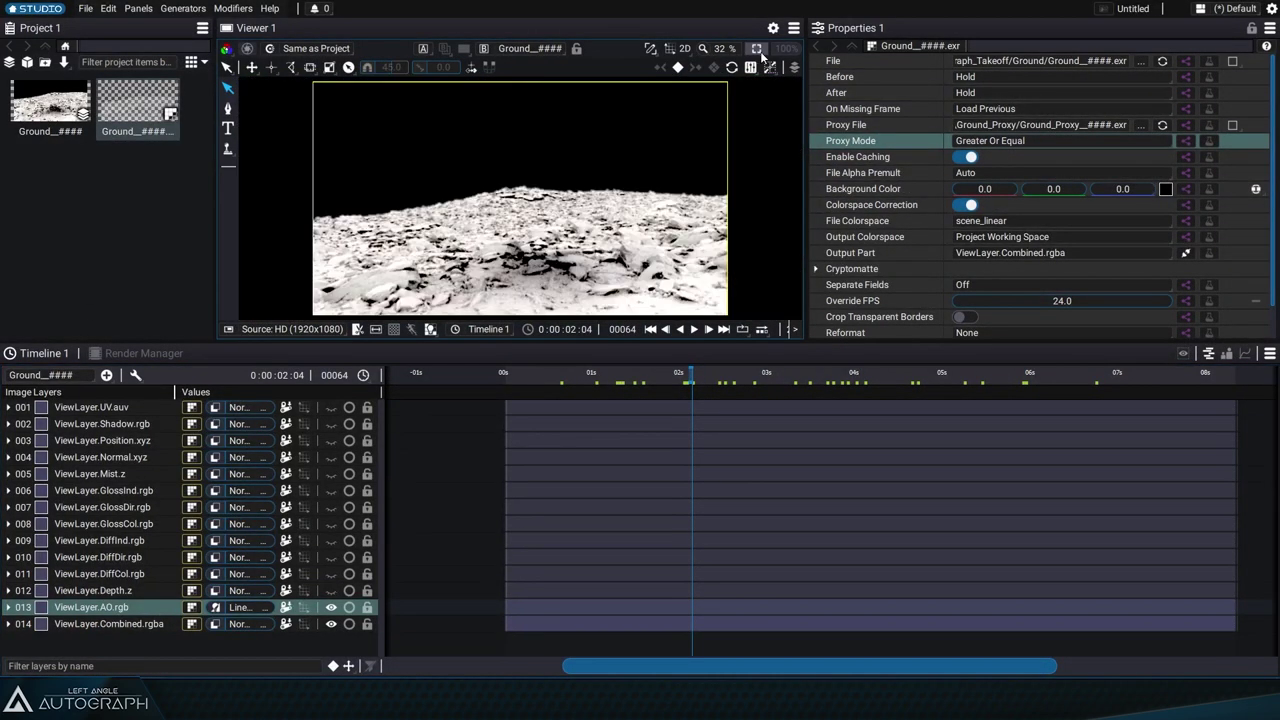
key(space)
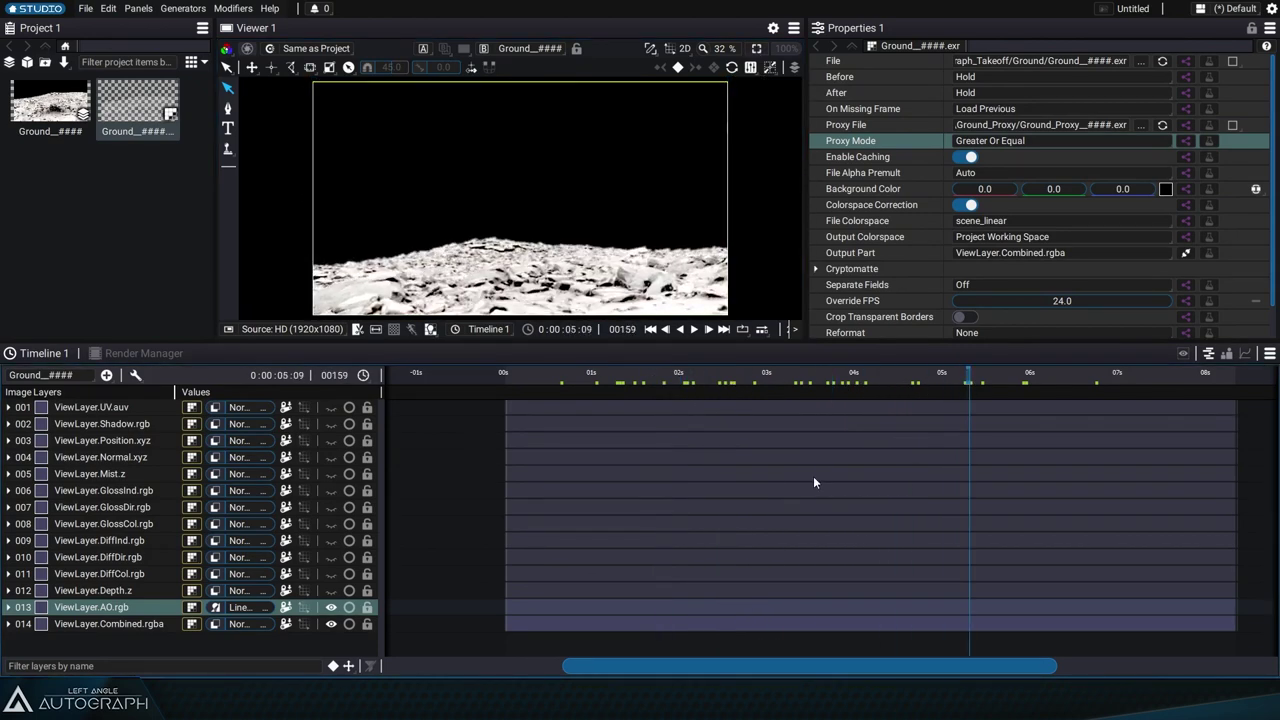